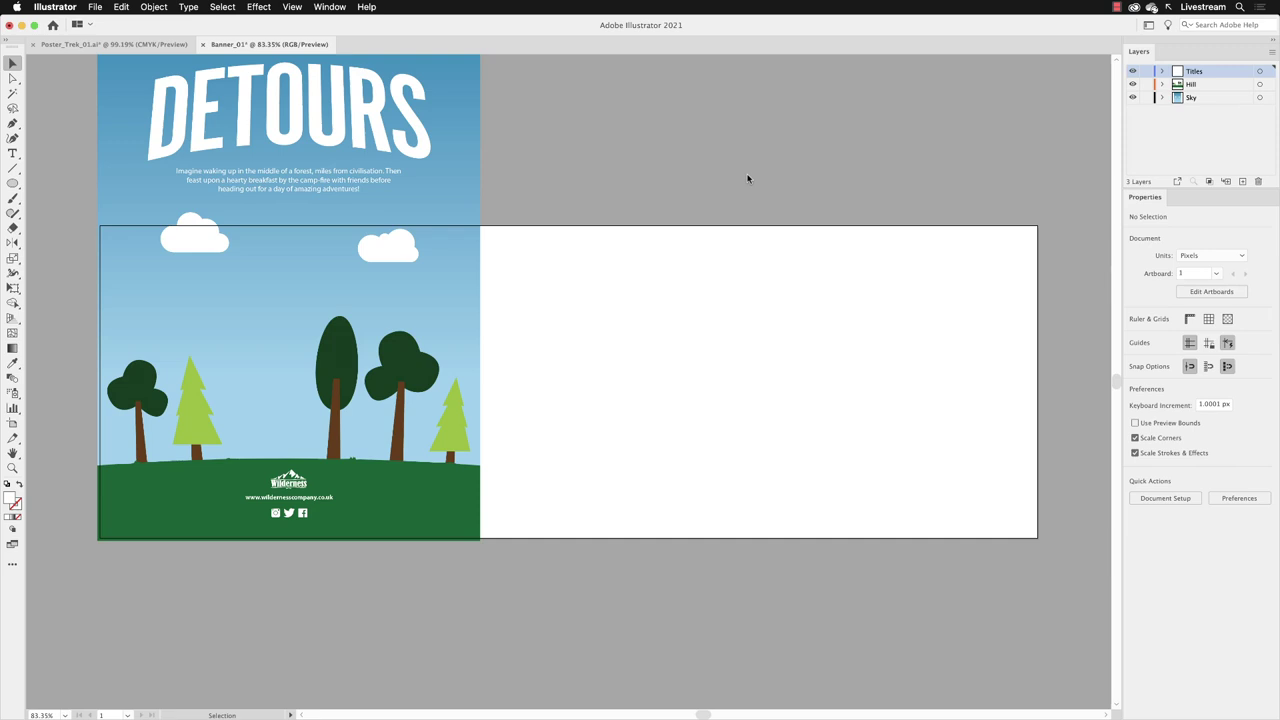
Pan down to the top of the artwork, then lock the Sky and Hill layers.
key("space")
left_click_drag(590, 210, 600, 322)
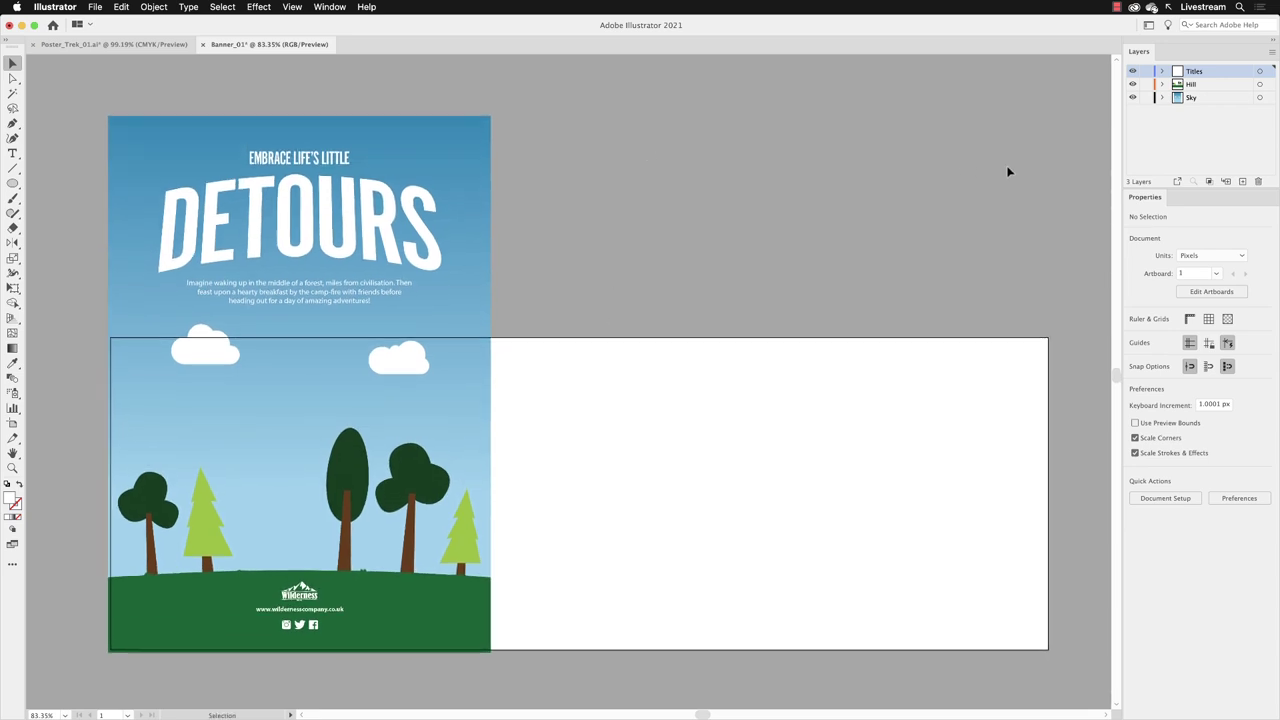
left_click(1146, 98)
left_click(1146, 84)
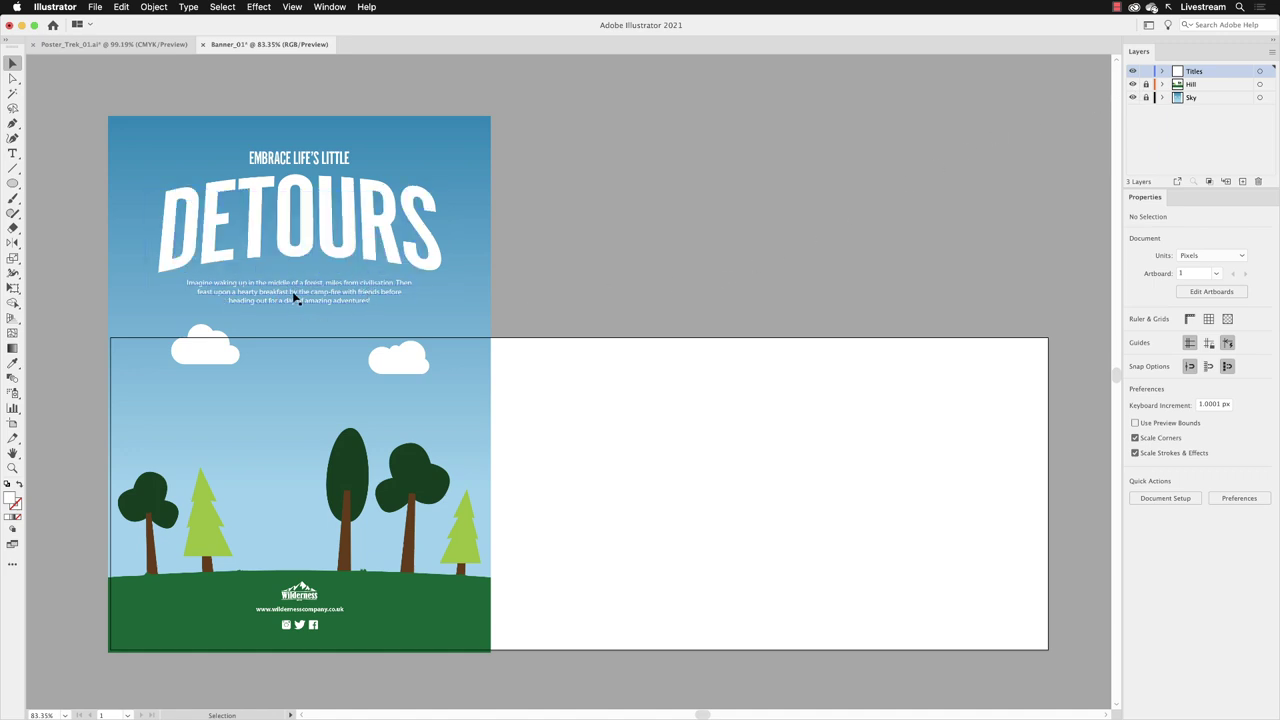
Delete the paragraph under DETOURS and the Instagram, Twitter and Facebook icons below the web address.
left_click(294, 298)
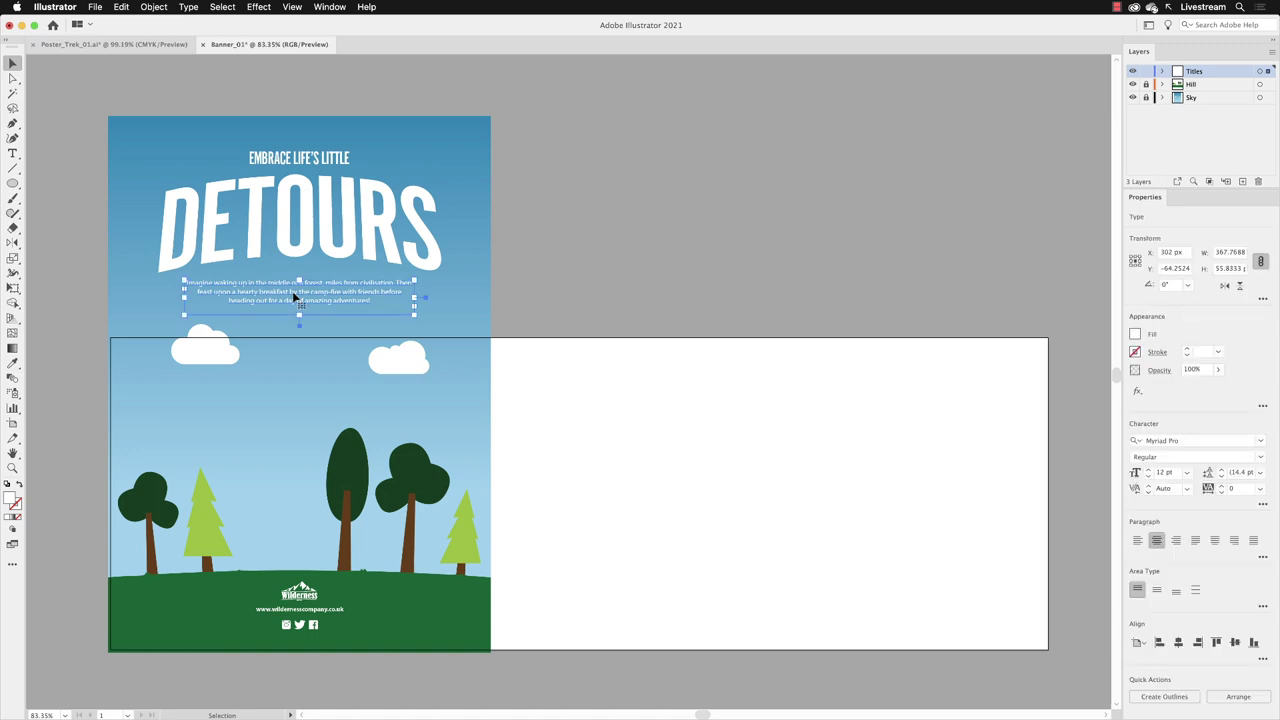
key("Delete")
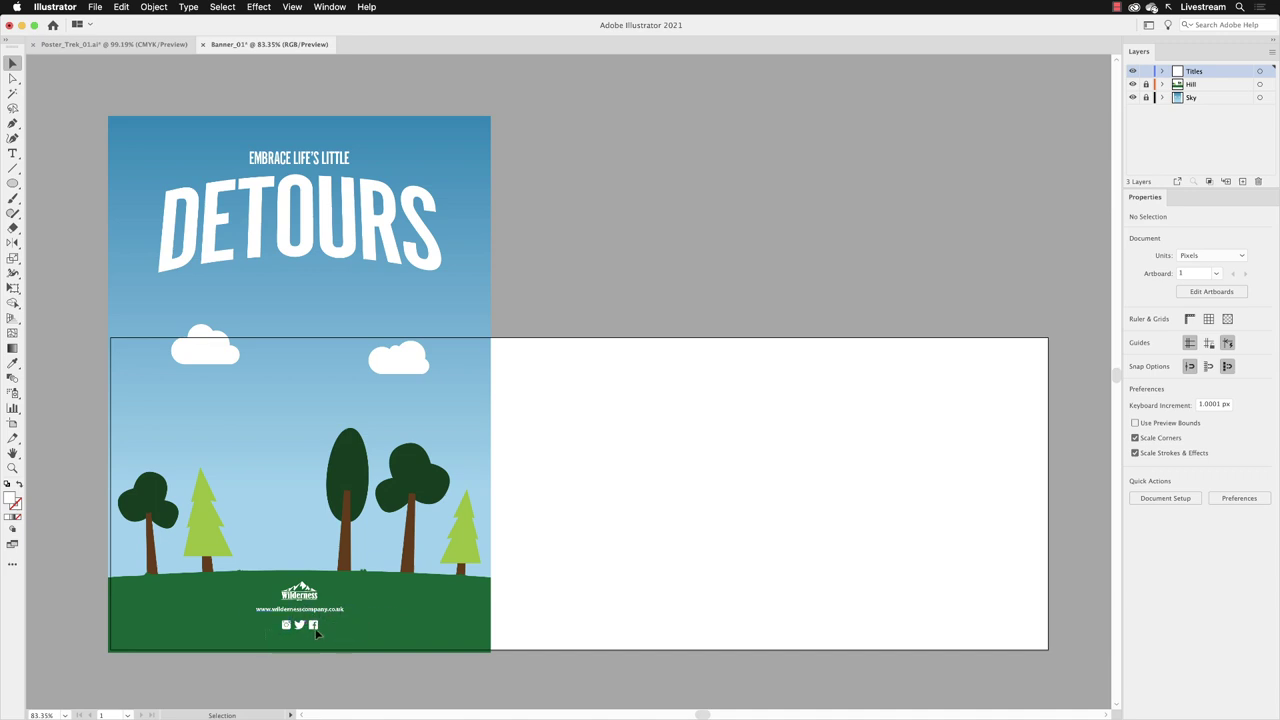
left_click_drag(350, 640, 270, 606)
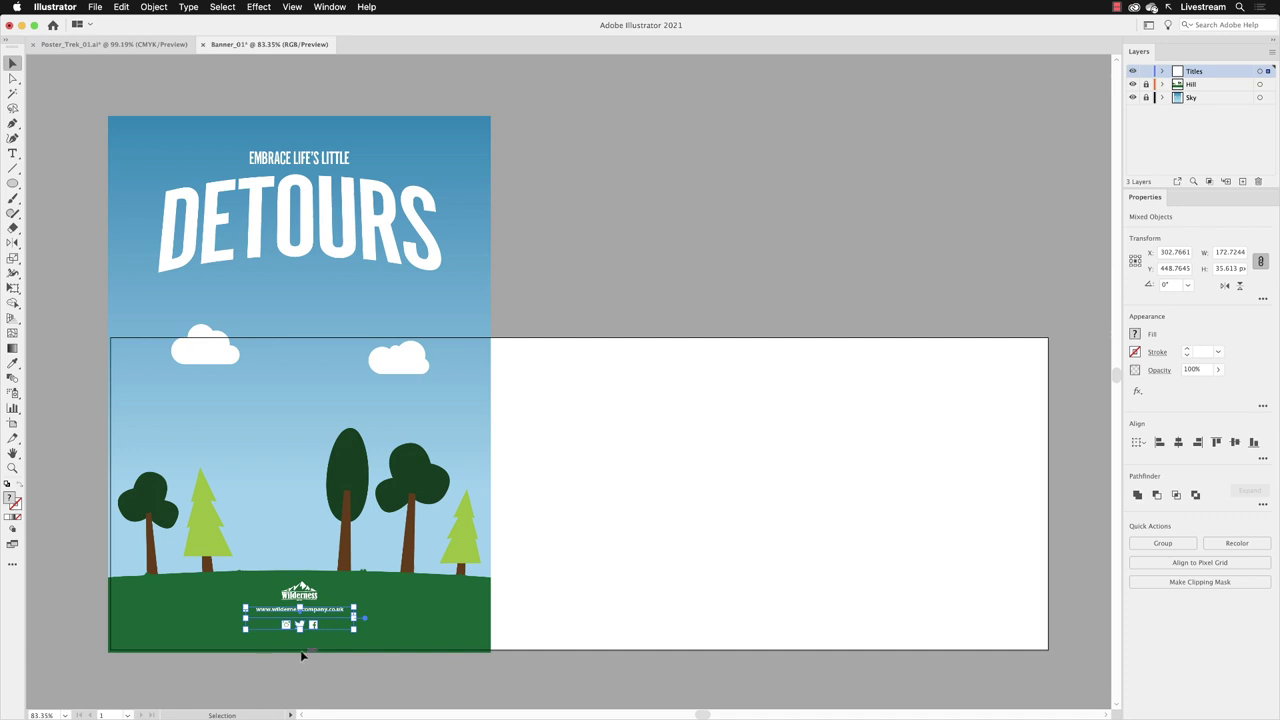
left_click(12, 467)
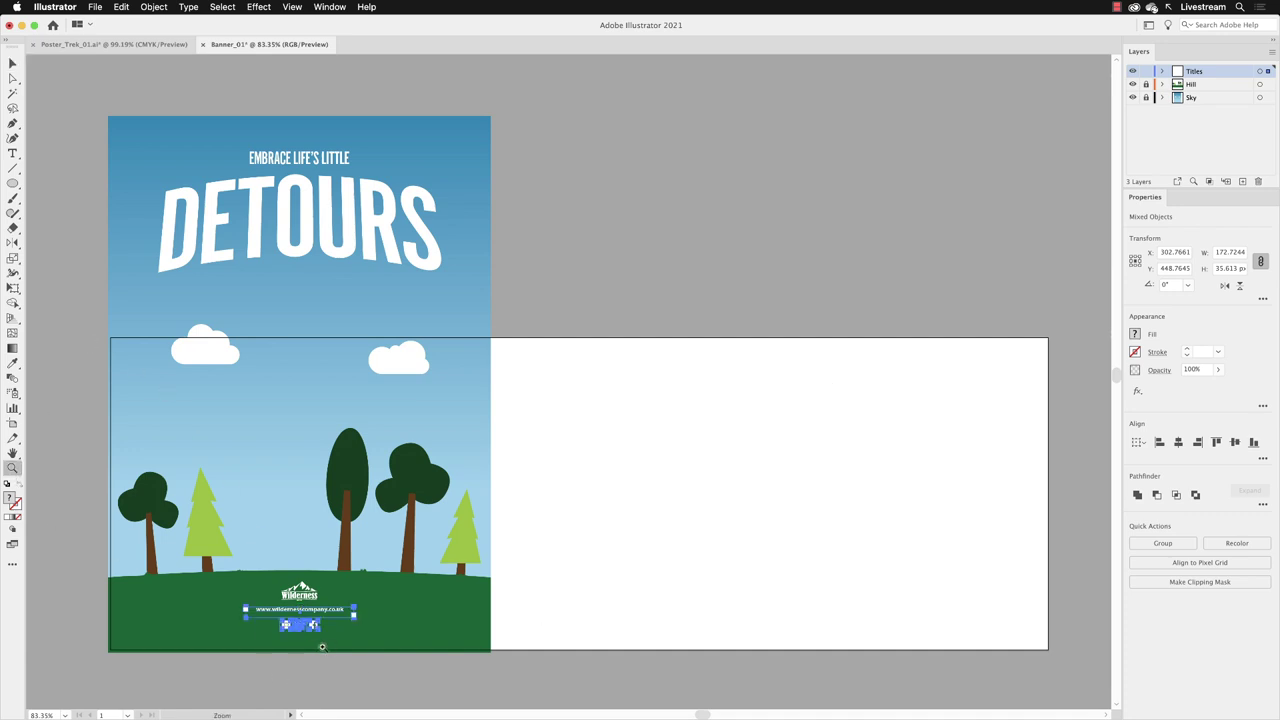
left_click_drag(300, 622, 467, 590)
left_click(12, 63)
left_click(900, 601)
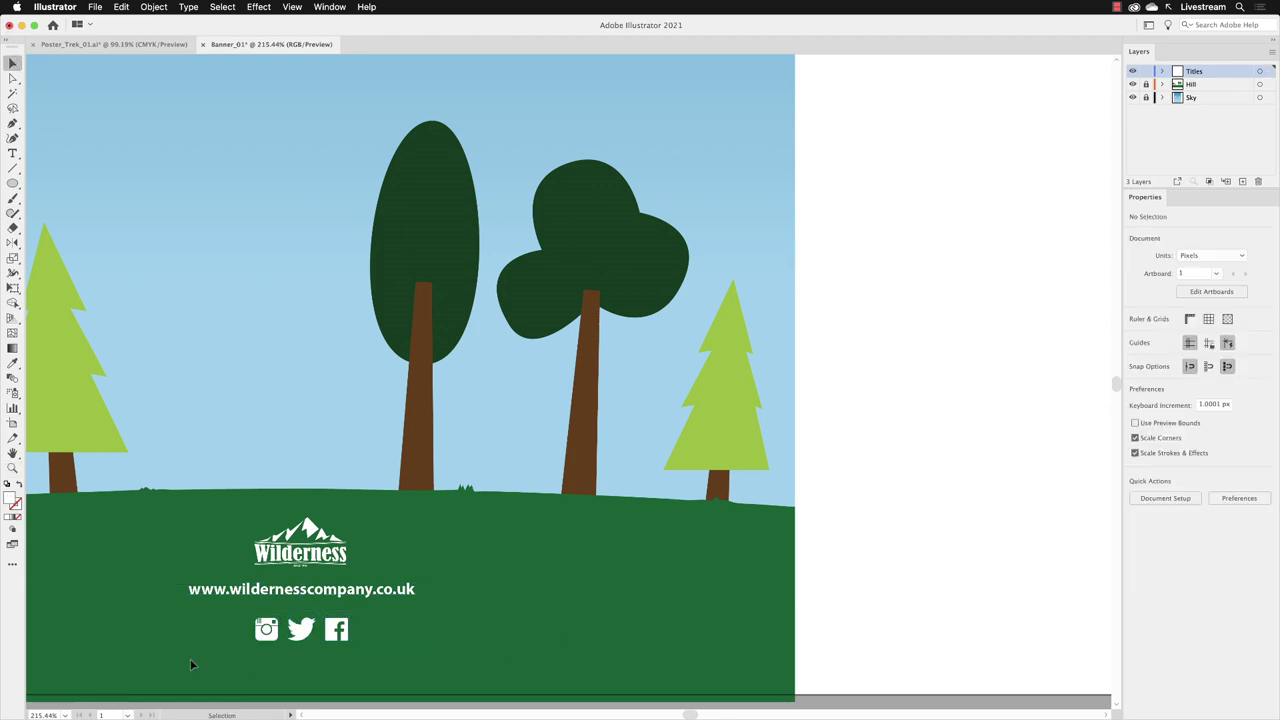
left_click_drag(280, 660, 371, 626)
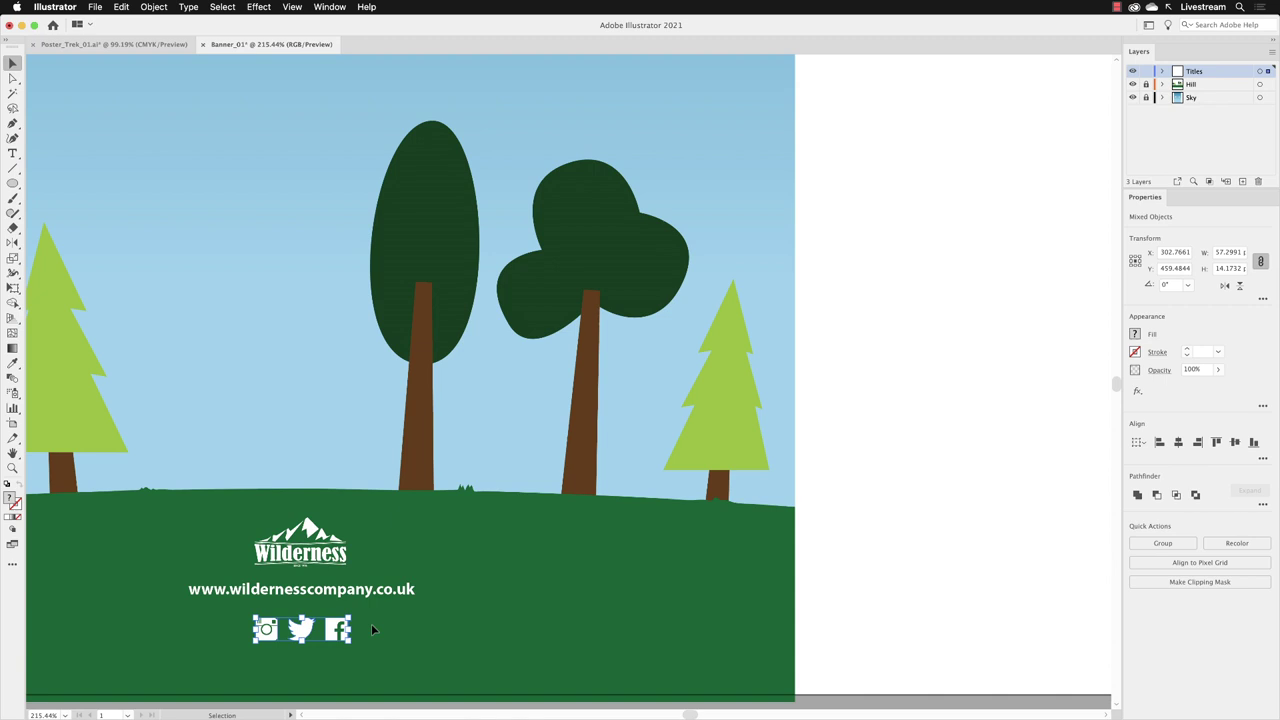
key("Delete")
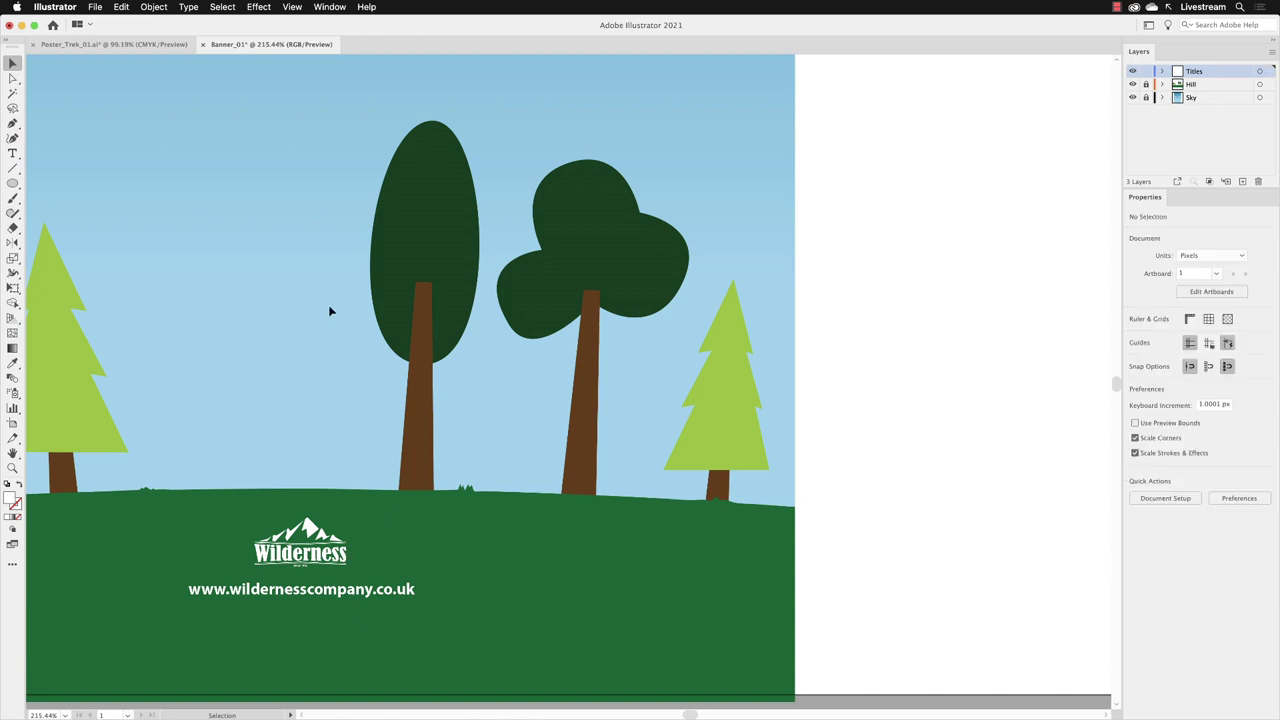
Fit the artboard in the window, then unlock Hill and Sky and lock Titles.
left_click(292, 7)
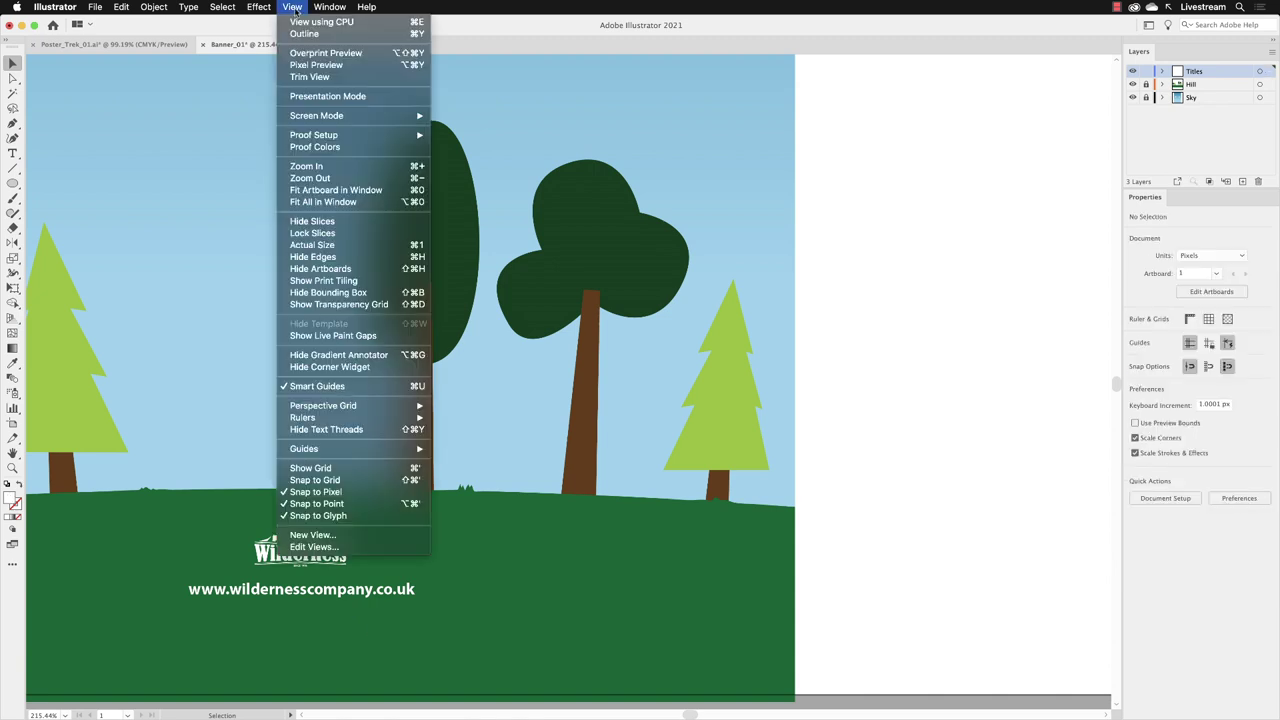
left_click(376, 191)
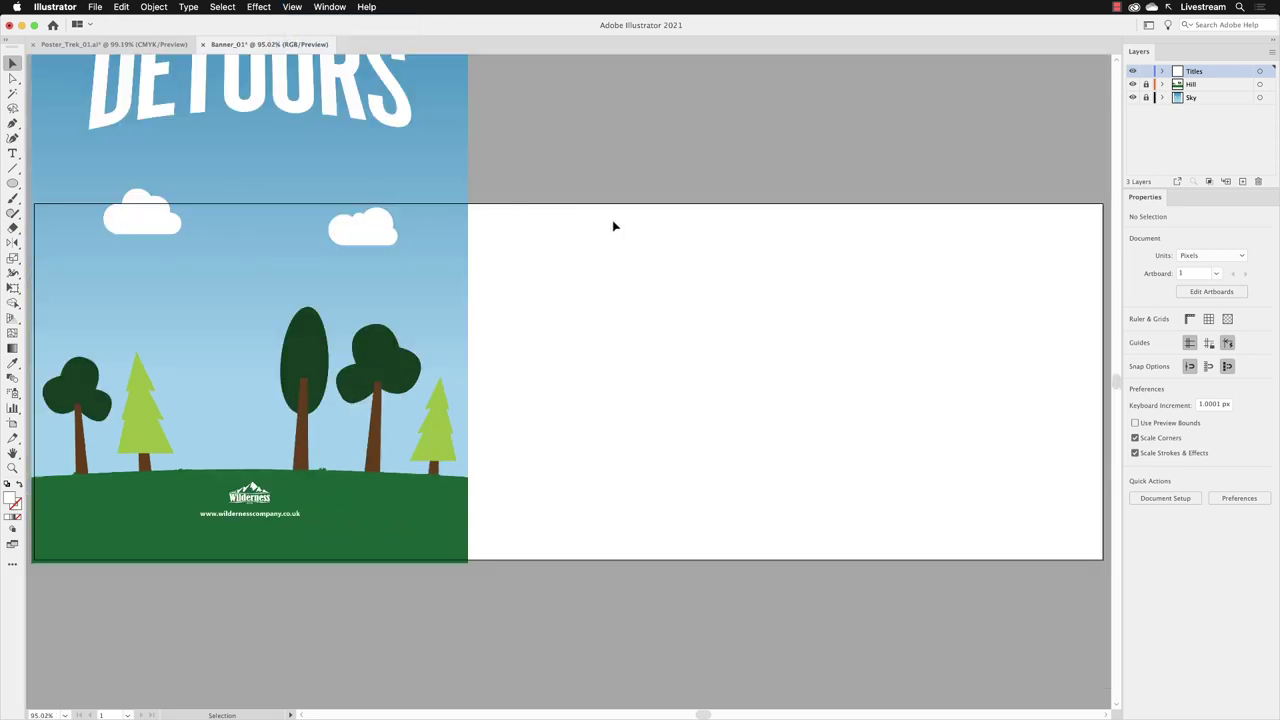
key("space")
left_click_drag(583, 171, 609, 297)
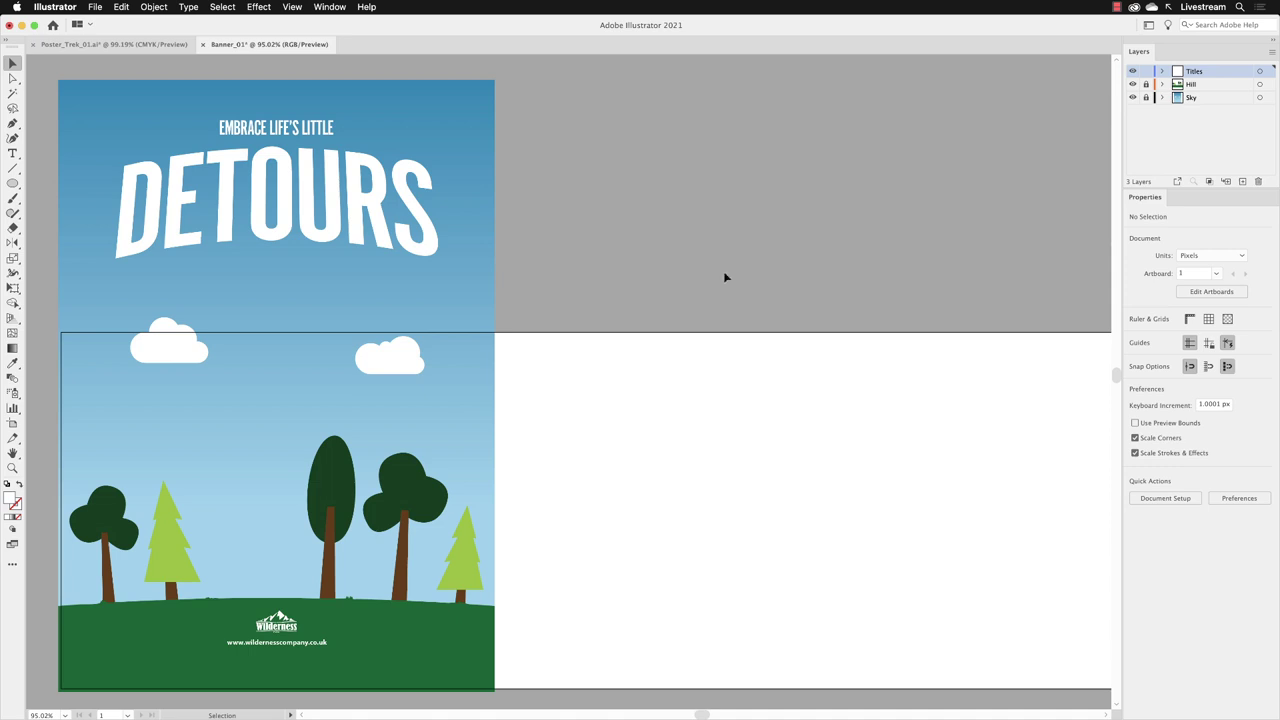
left_click(1147, 85)
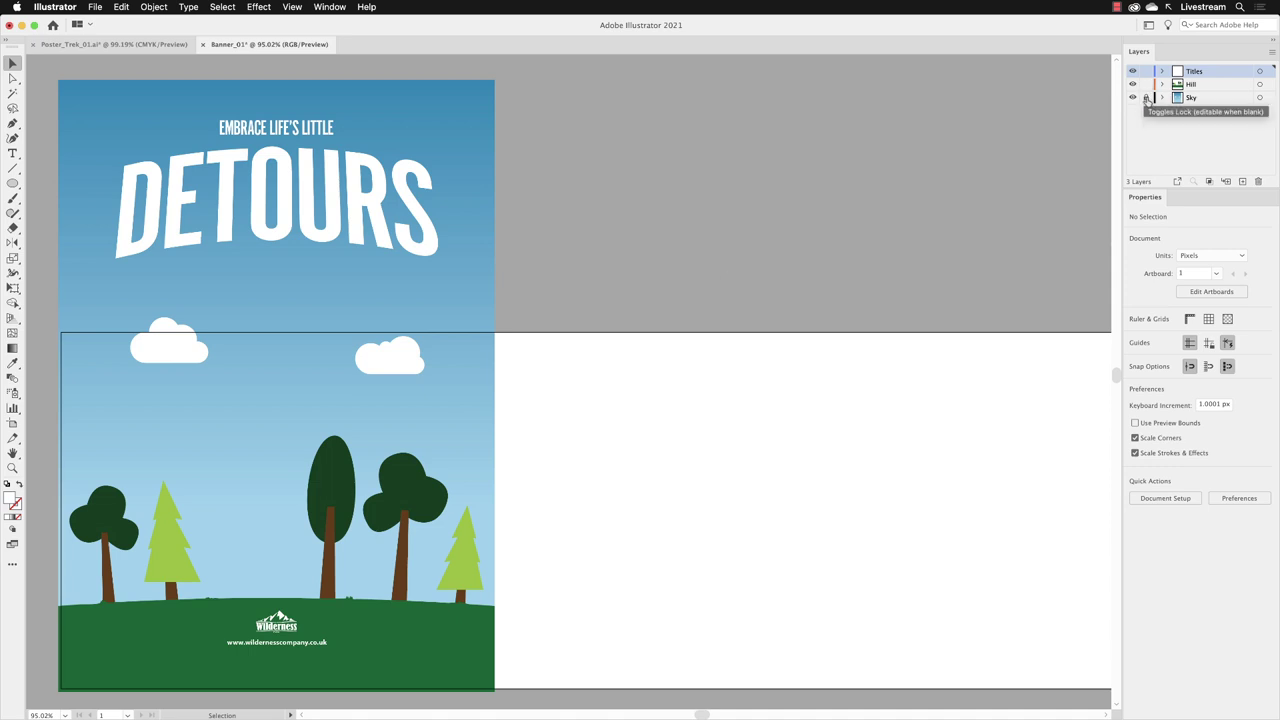
left_click(1146, 98)
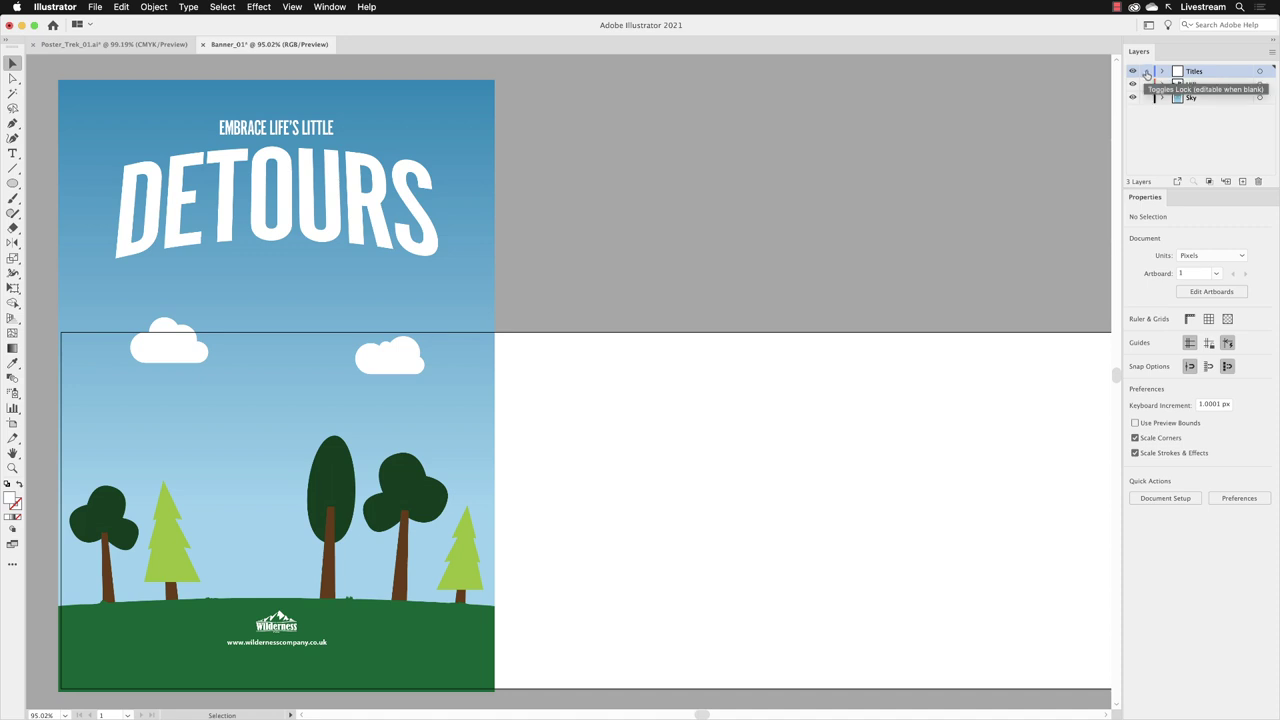
left_click(1147, 73)
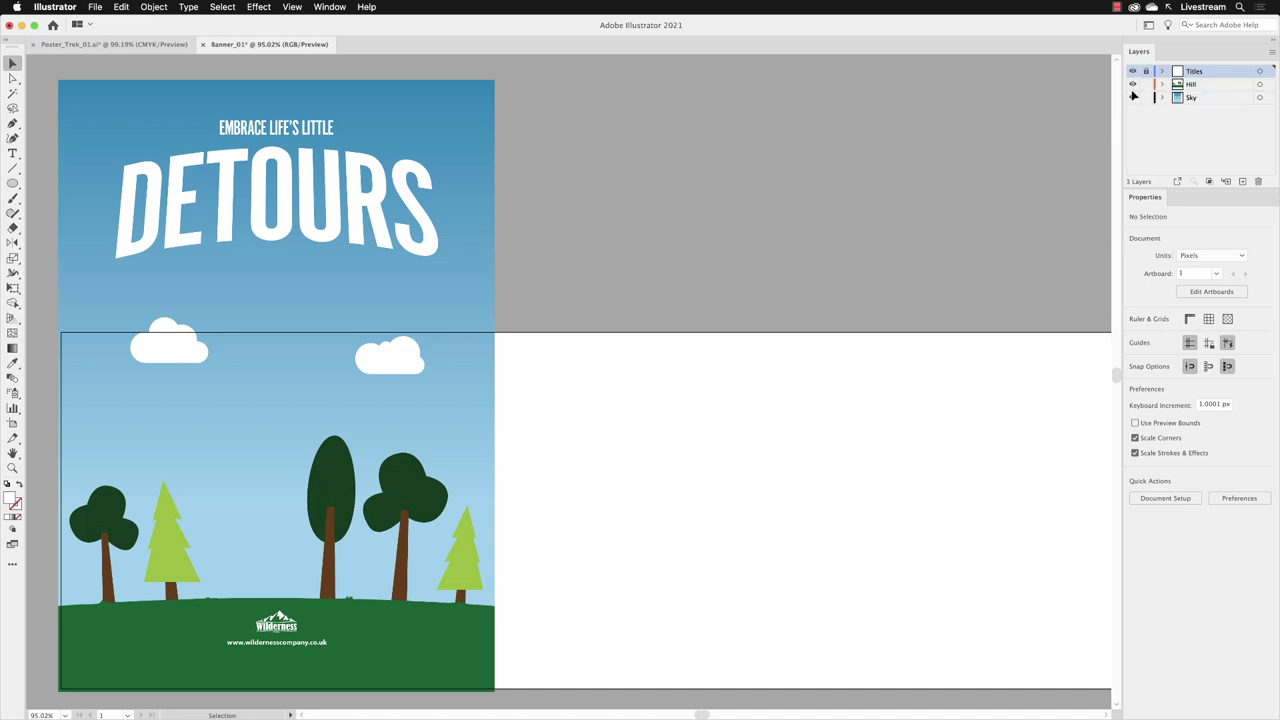
Pull the sky's top edge down to the banner top, then stretch sky and hill to the right edge.
left_click(487, 258)
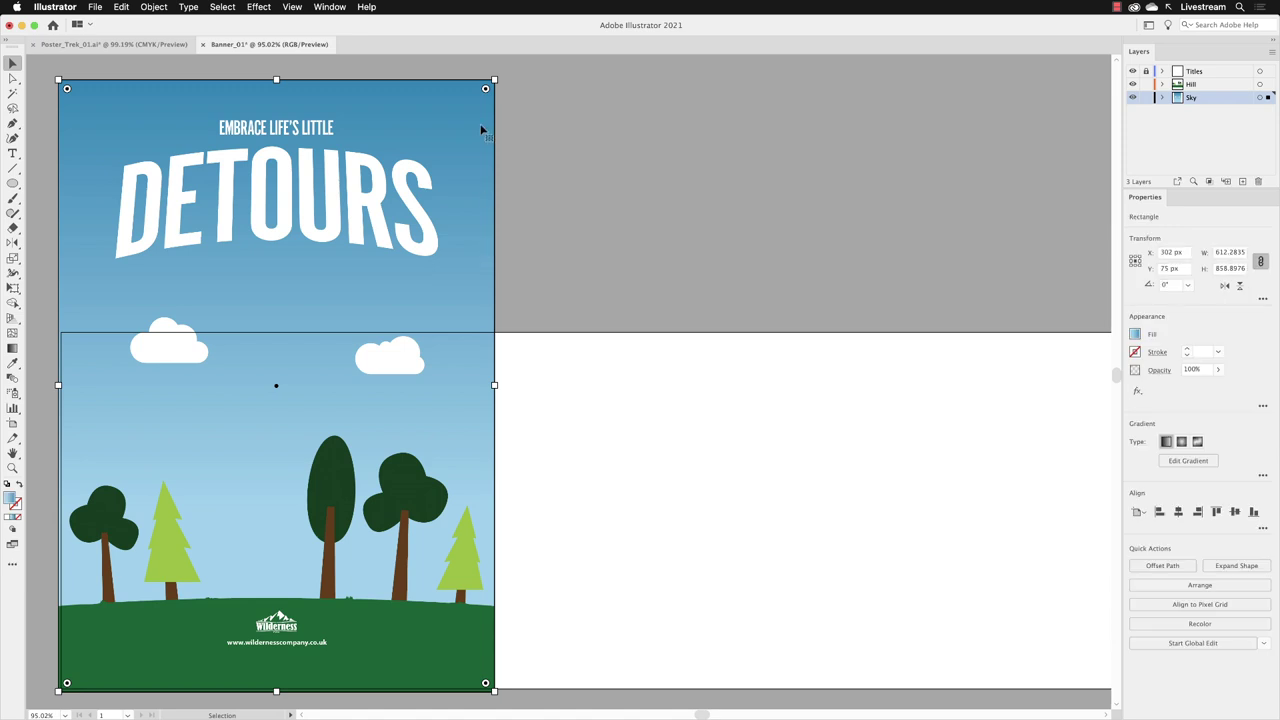
left_click_drag(276, 78, 279, 326)
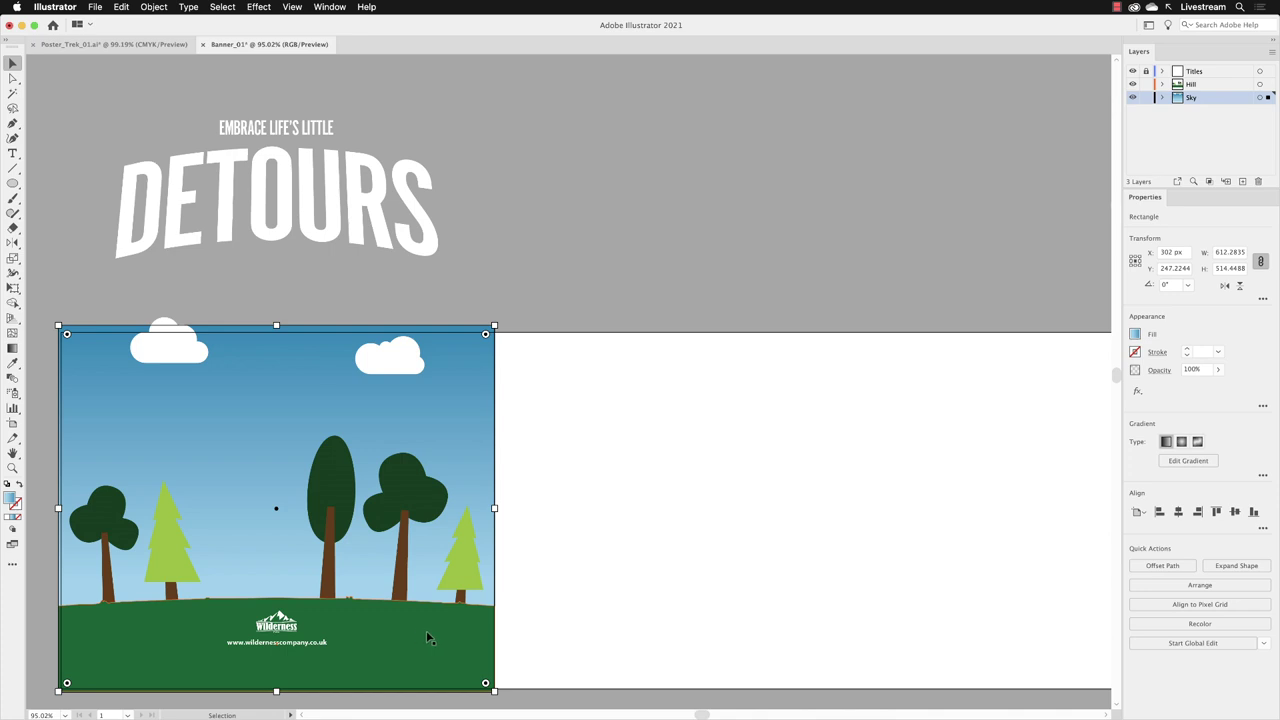
key("shift")
left_click(426, 630, "shift")
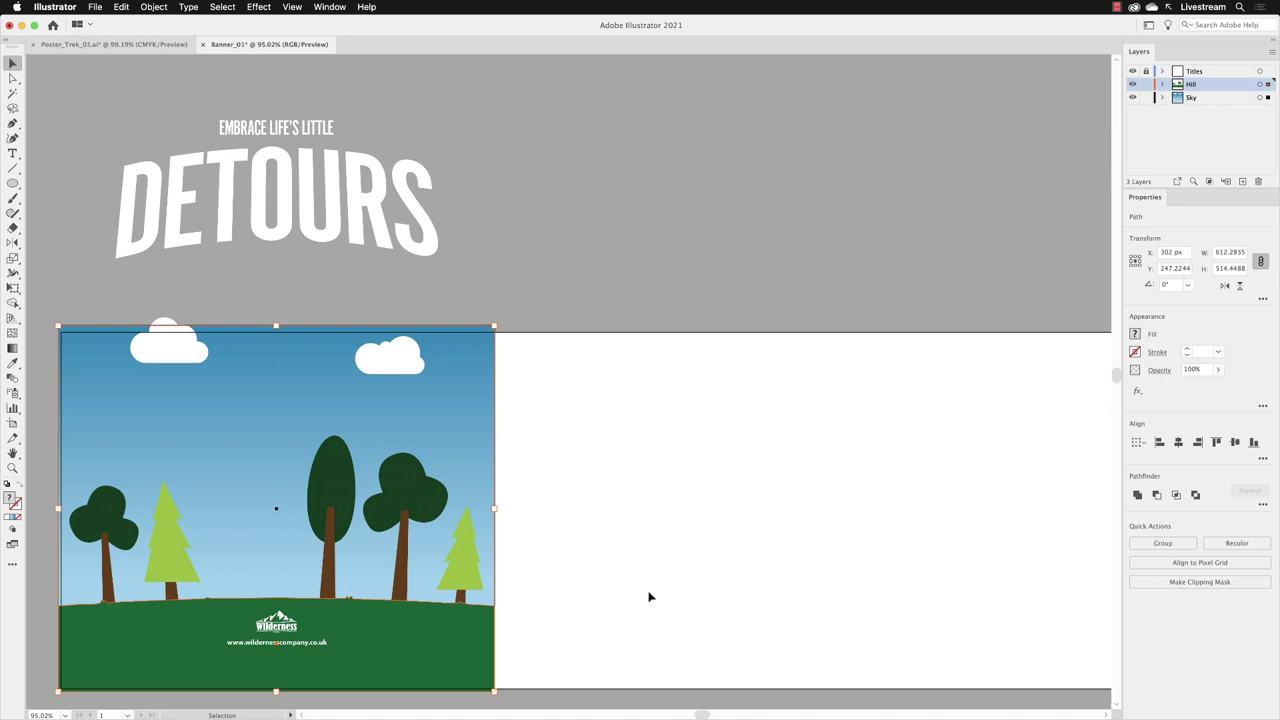
key("space")
left_click_drag(689, 537, 608, 459)
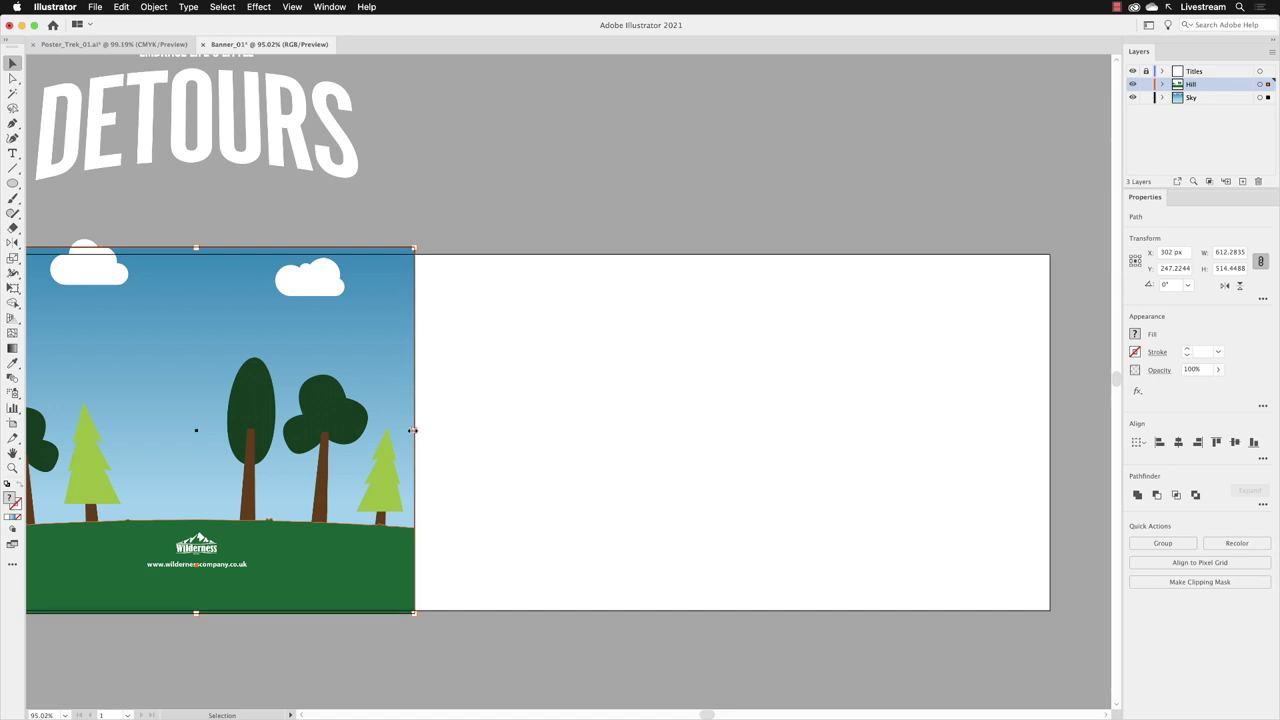
left_click_drag(412, 430, 1054, 398)
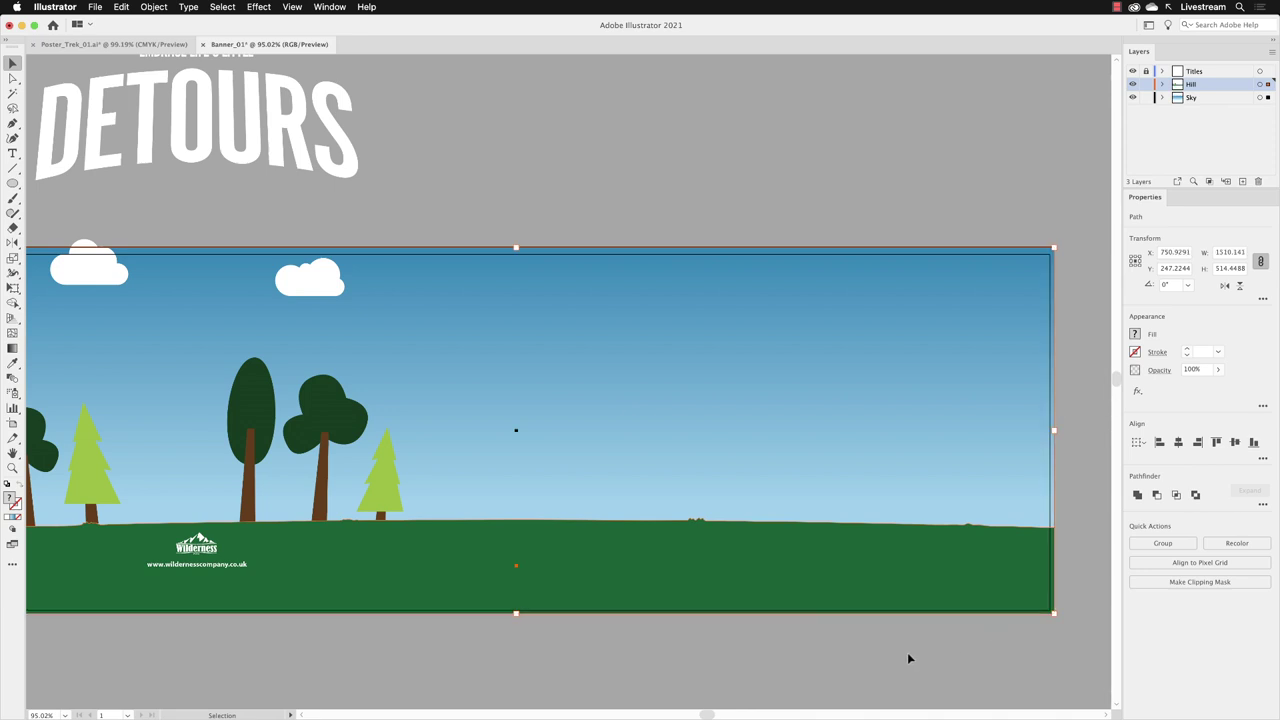
left_click(882, 658)
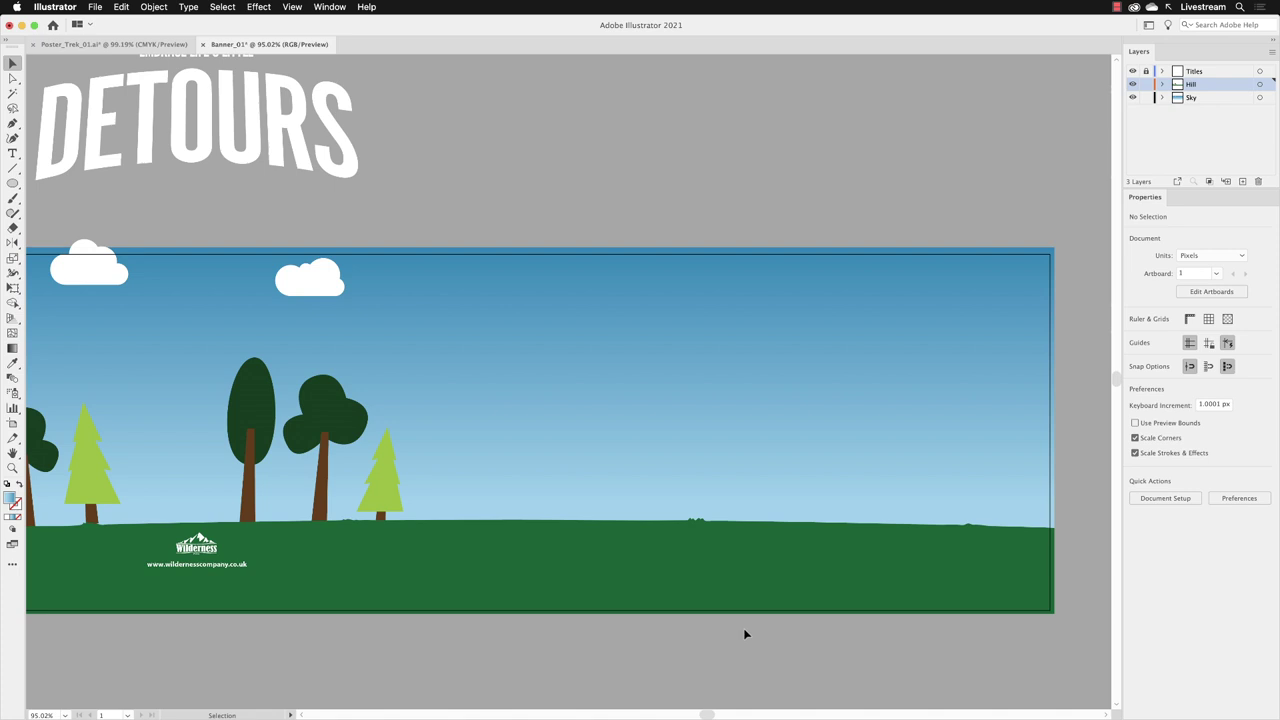
Move both clouds lower in the sky and further to the right.
key("space")
left_click_drag(517, 657, 577, 666)
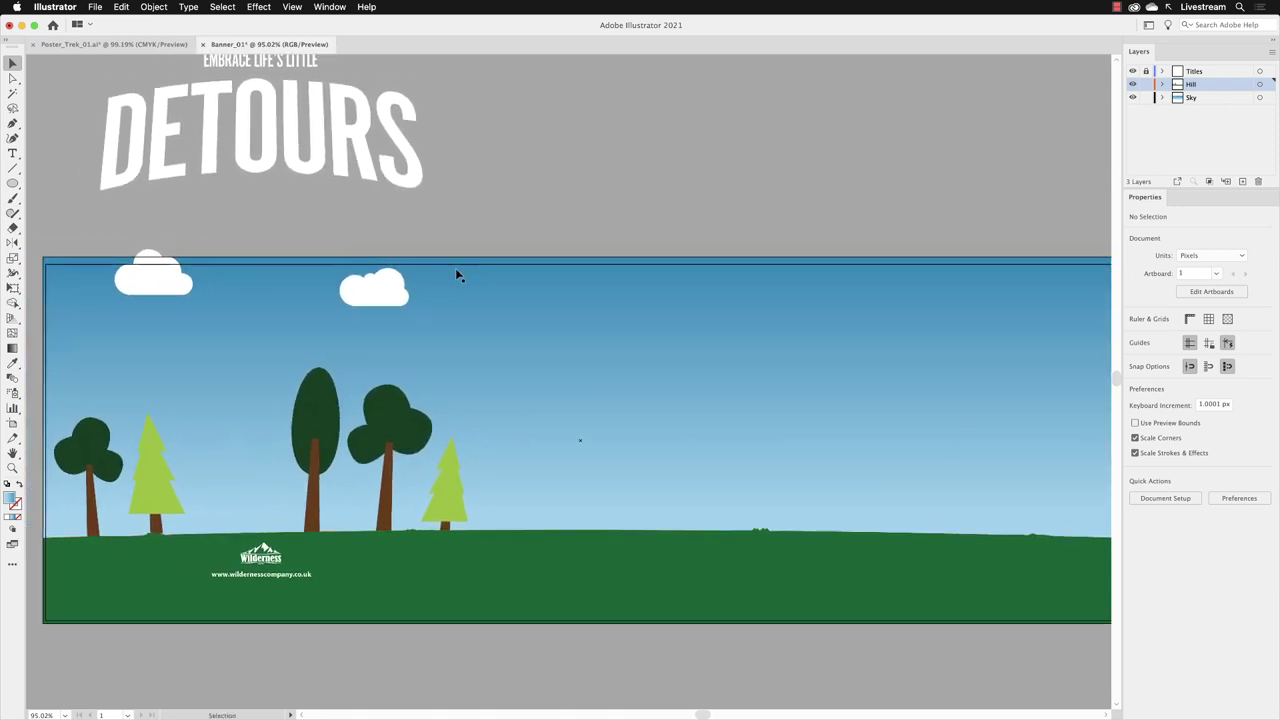
left_click_drag(373, 298, 589, 437)
left_click_drag(155, 276, 226, 351)
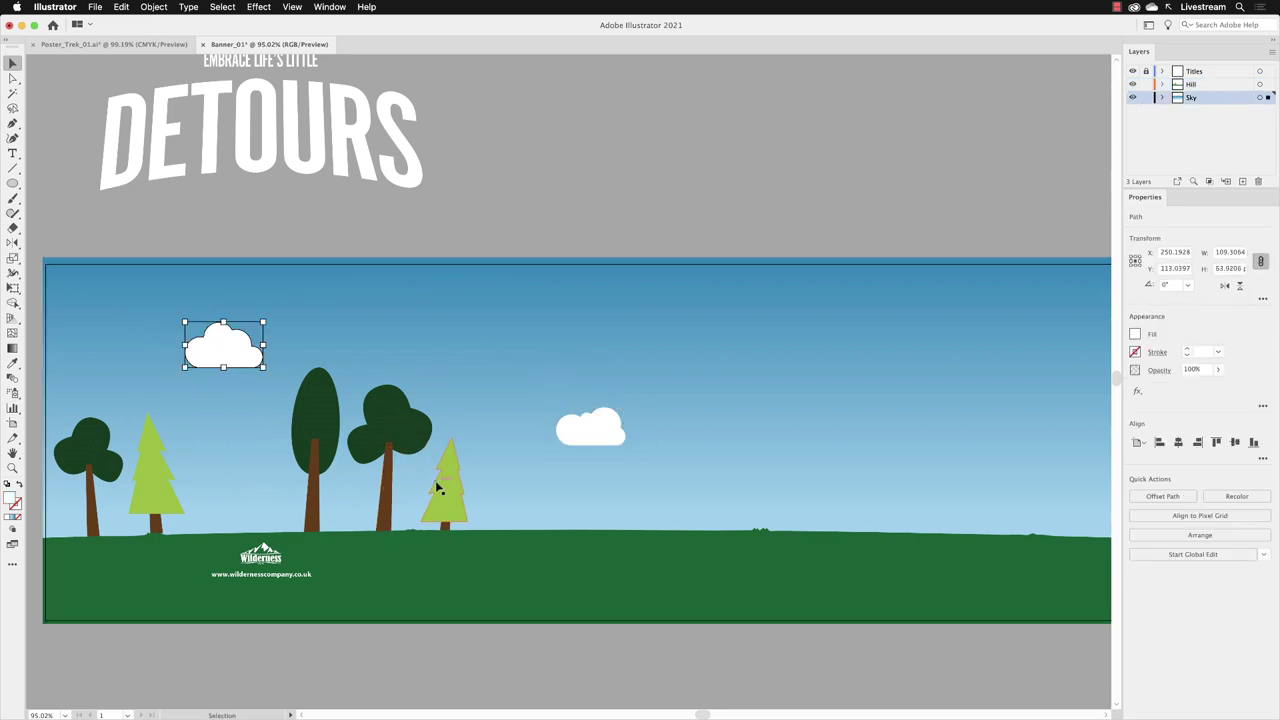
Shift the small conifer, round tree and tall oval tree rightward across the hill.
left_click_drag(447, 490, 531, 485)
left_click_drag(395, 428, 487, 419)
left_click_drag(316, 400, 421, 364)
left_click(547, 185)
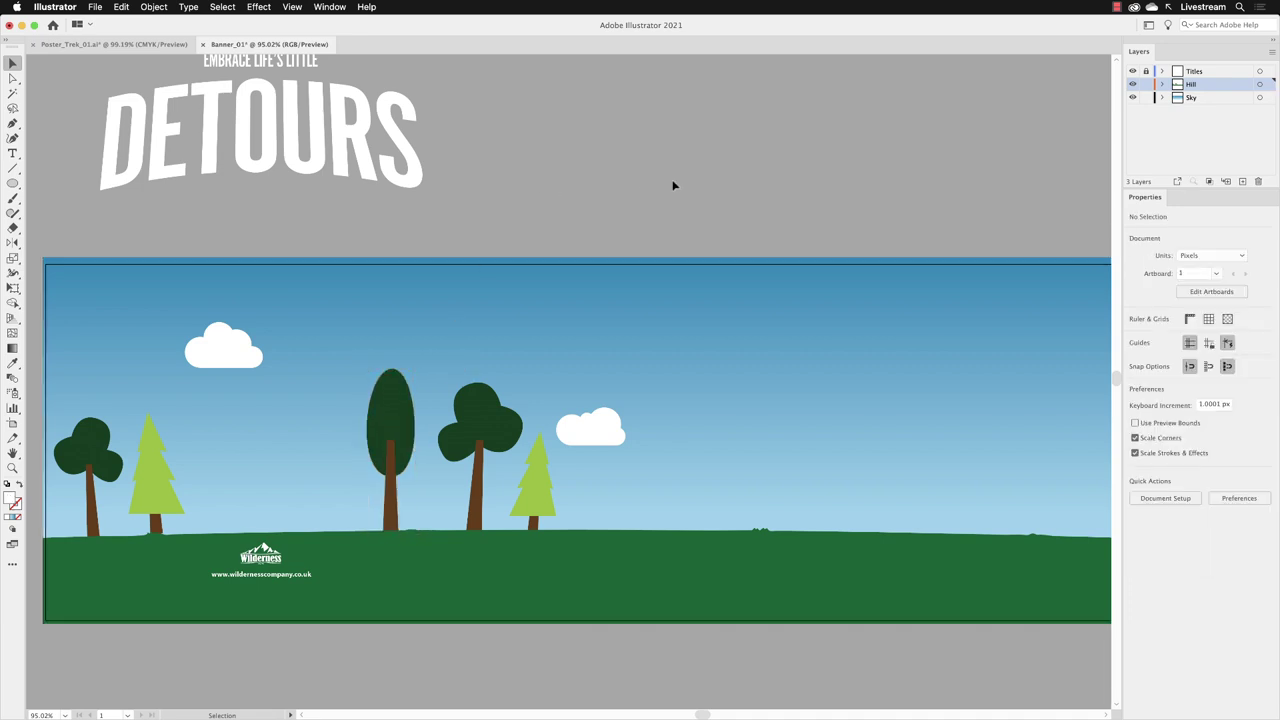
Lock the Sky layer and zoom out to 66.67% to see the whole banner.
left_click(1147, 97)
left_click(12, 468)
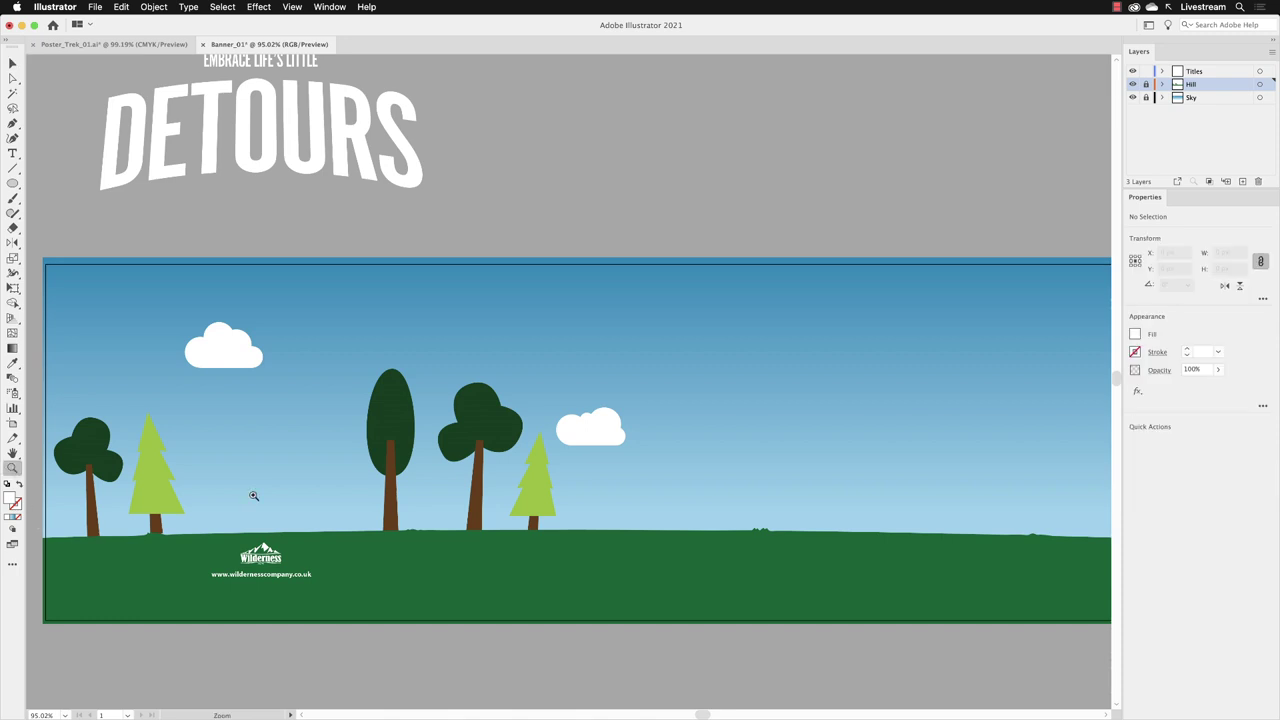
left_click(548, 350, "alt")
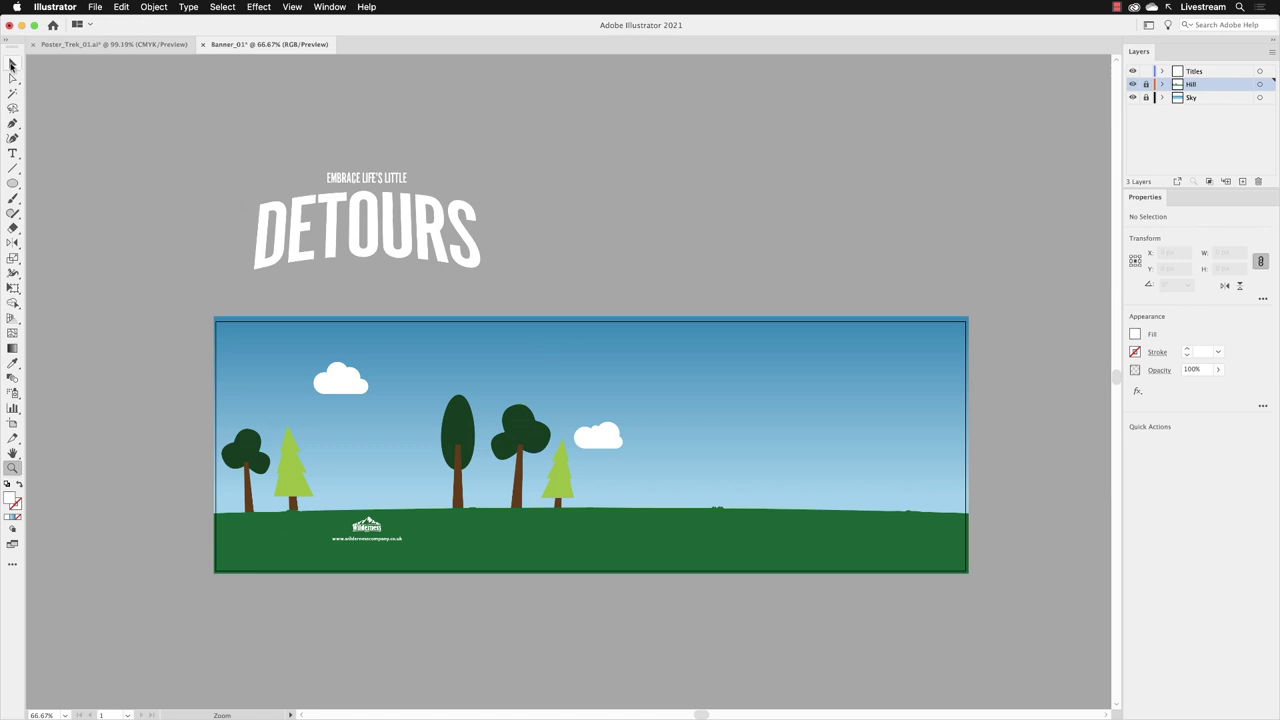
left_click(13, 64)
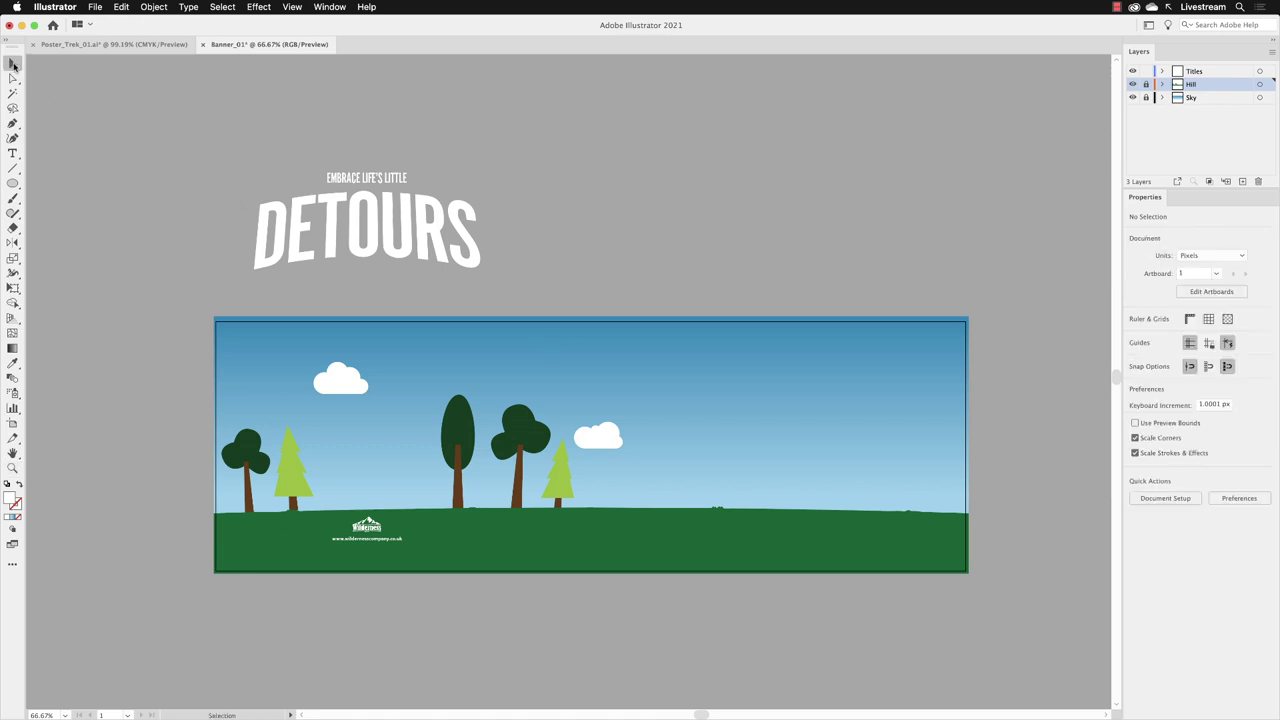
Move all the Titles layer art, title and logo, to the right side.
left_click(1268, 74)
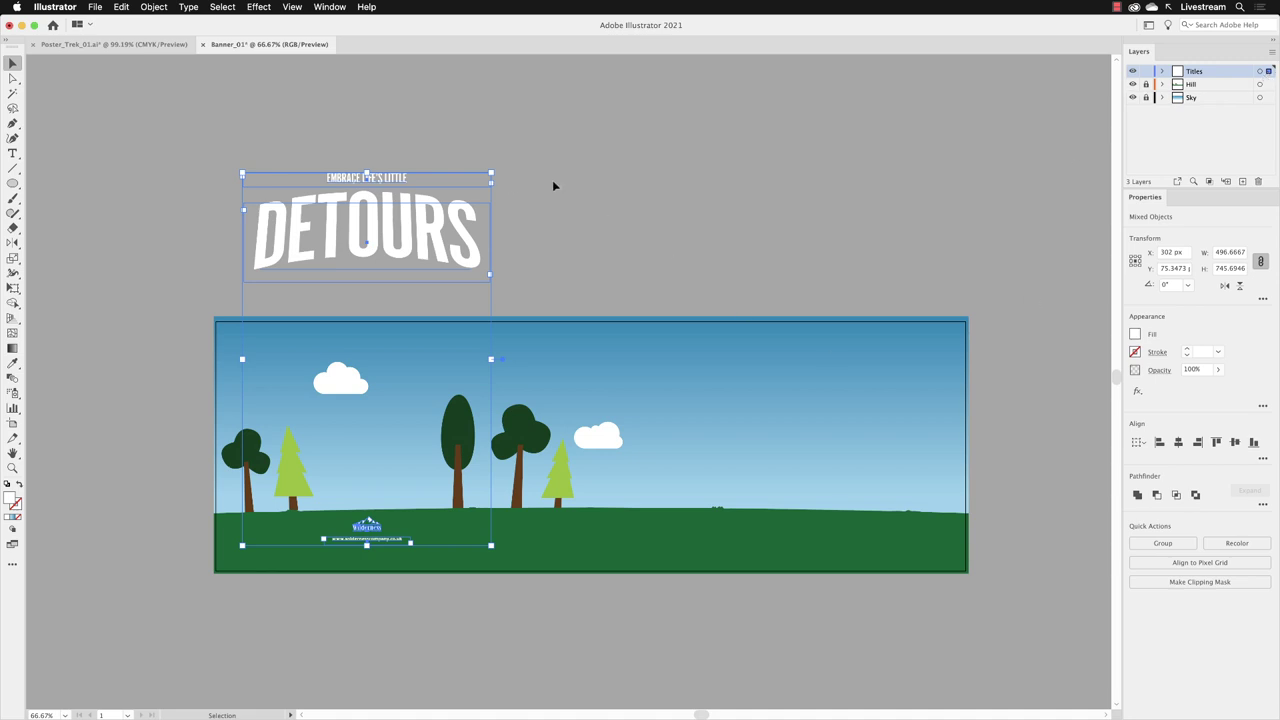
left_click_drag(409, 250, 842, 258)
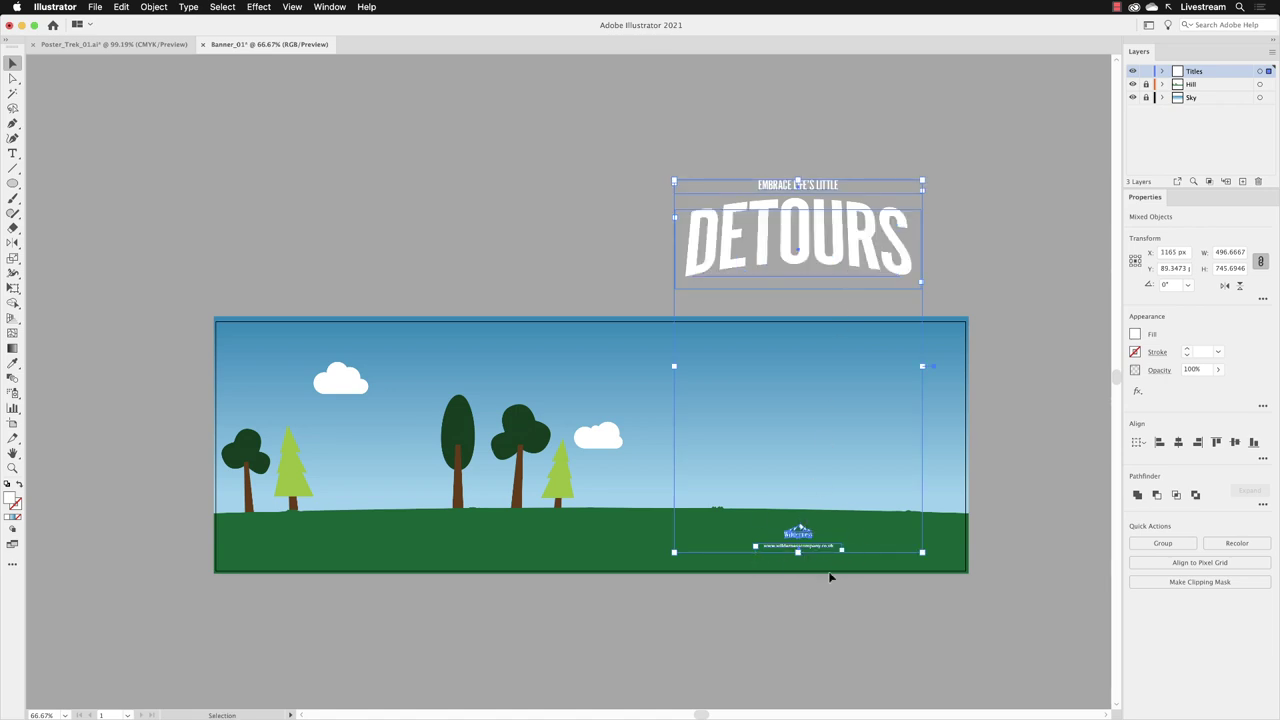
left_click(980, 610)
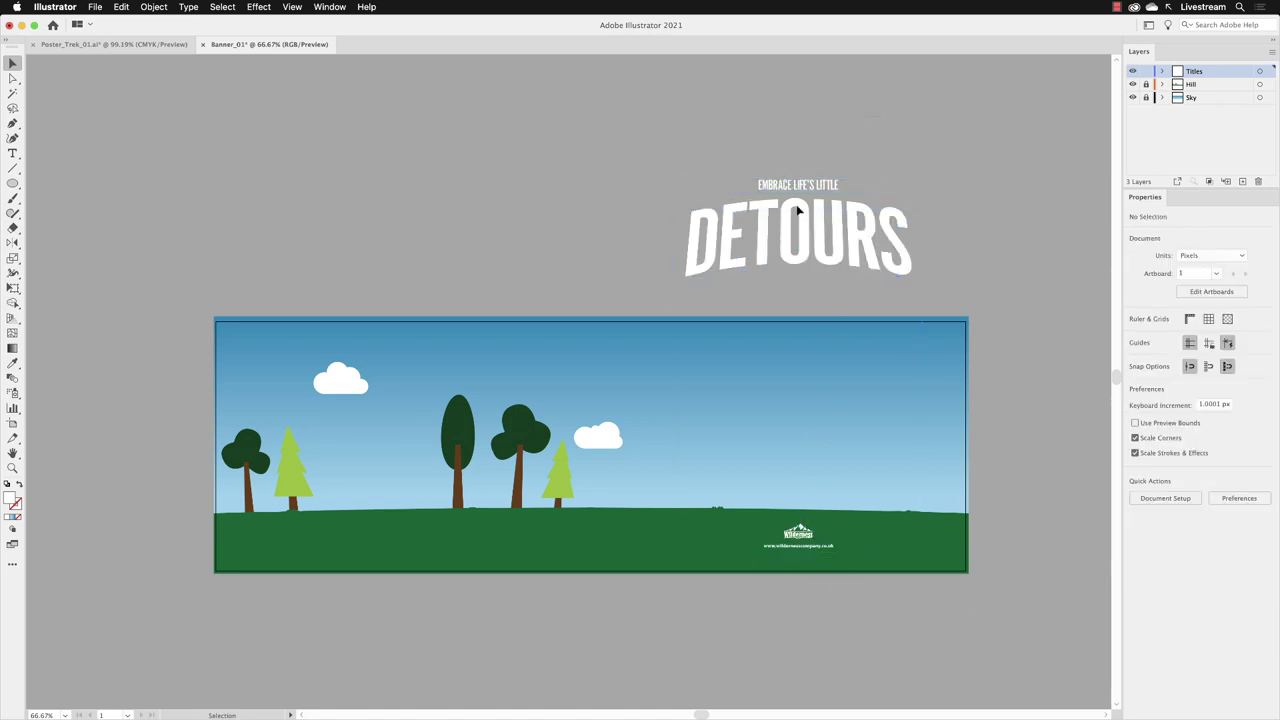
Drag the DETOURS title group down into the banner's sky above the logo.
left_click(748, 264)
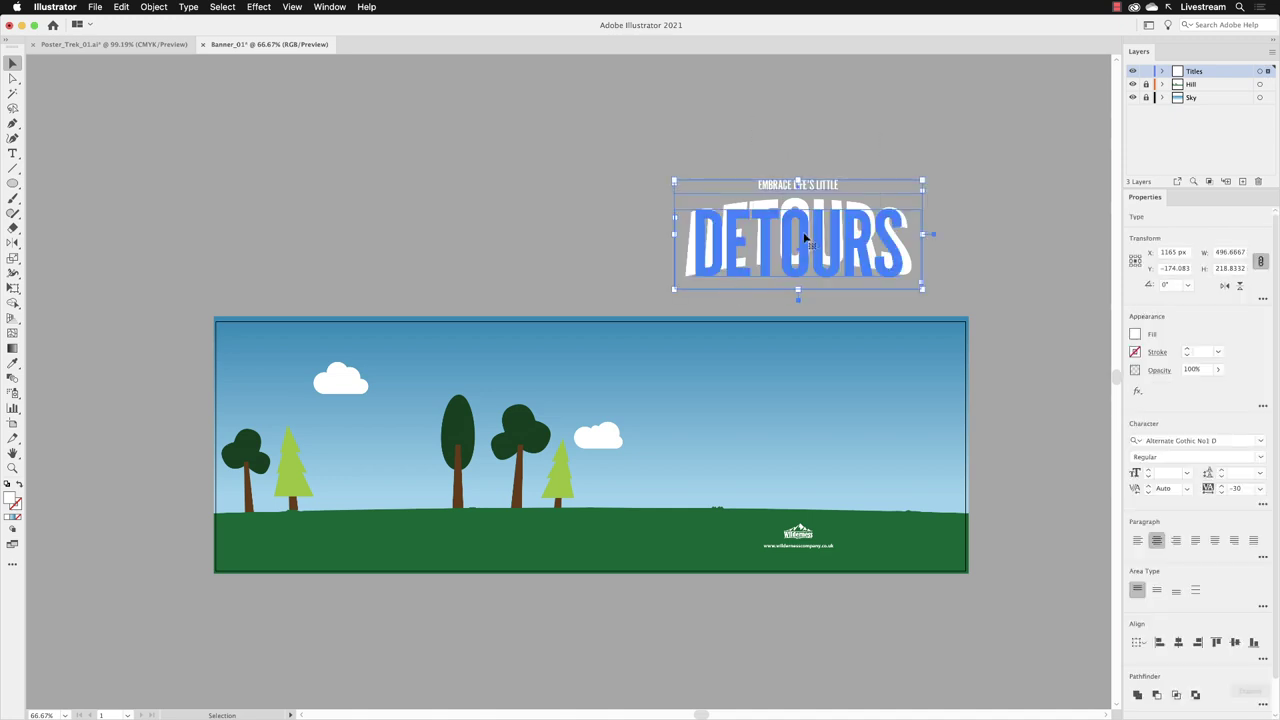
left_click_drag(805, 237, 805, 418)
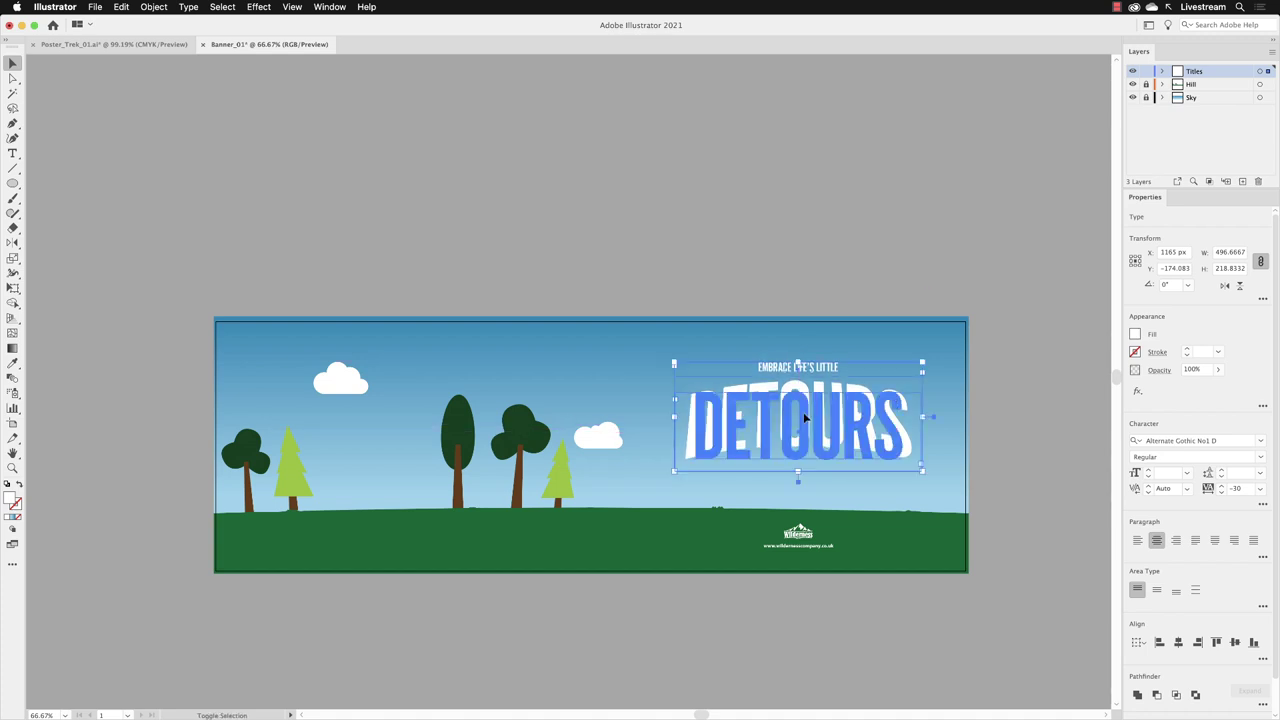
left_click(904, 191)
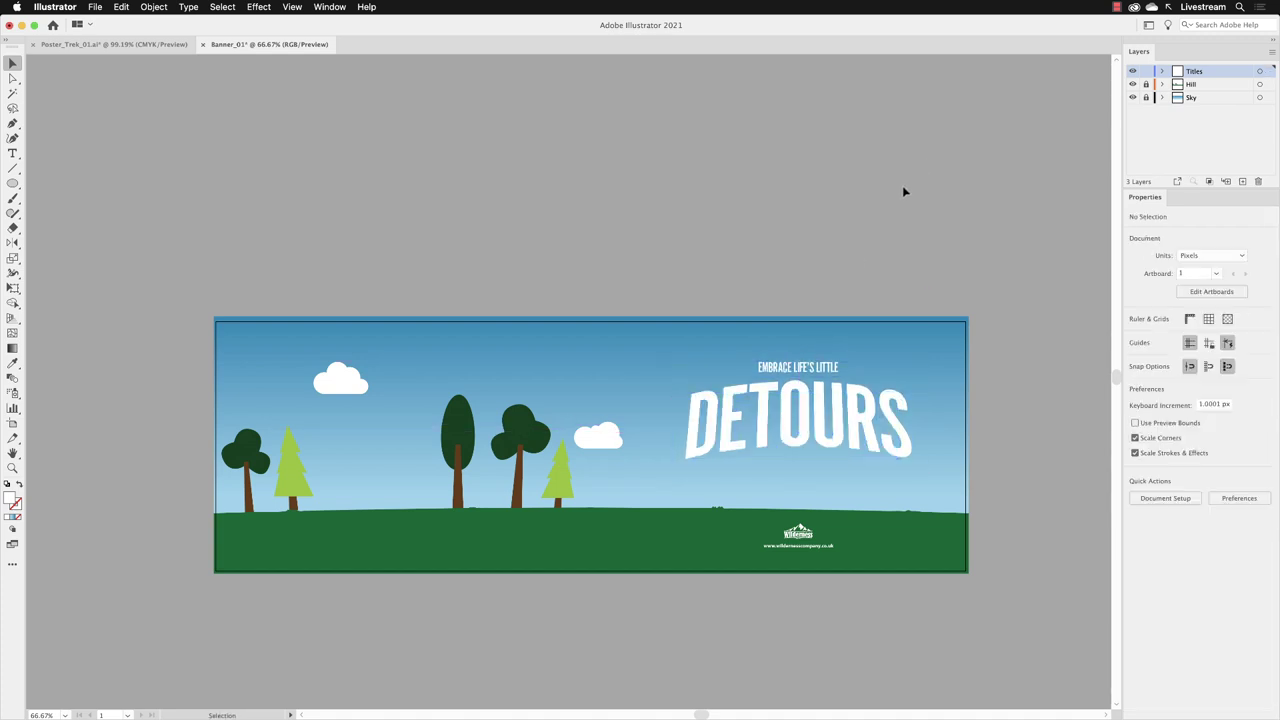
Save the banner as Banner_01.ai in the Ai_Intro > Working folder.
left_click(96, 8)
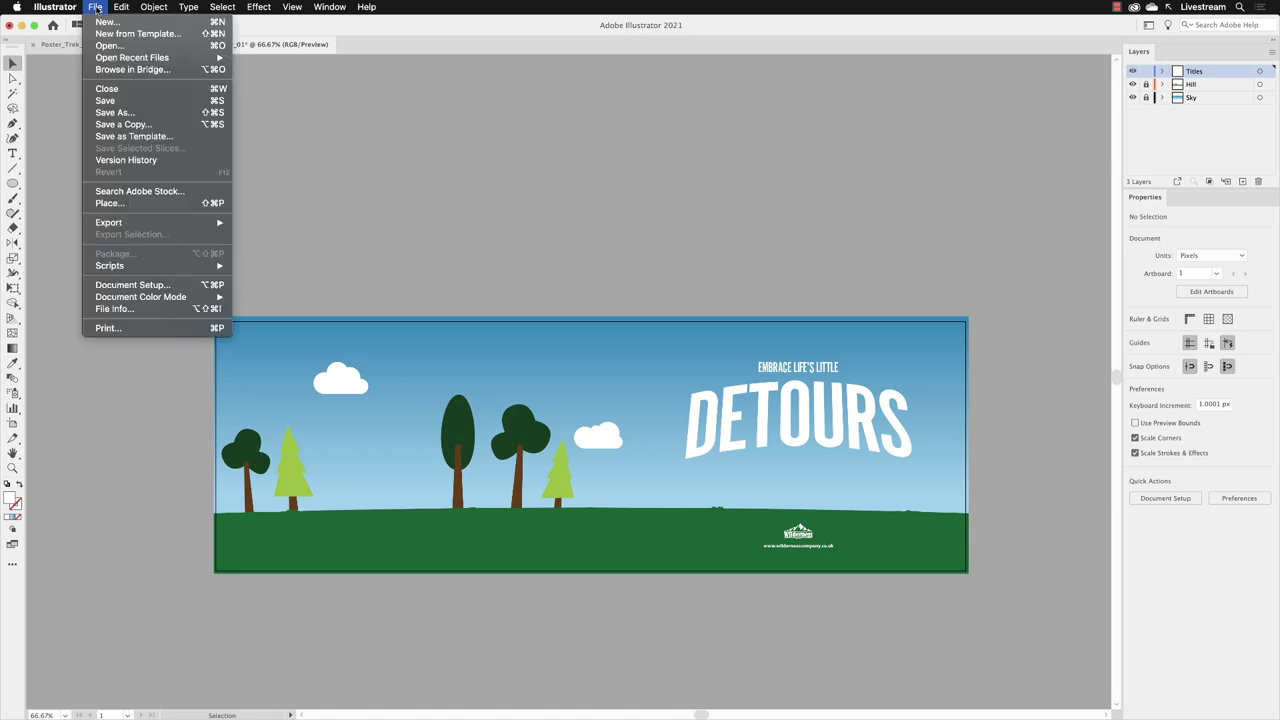
left_click(106, 102)
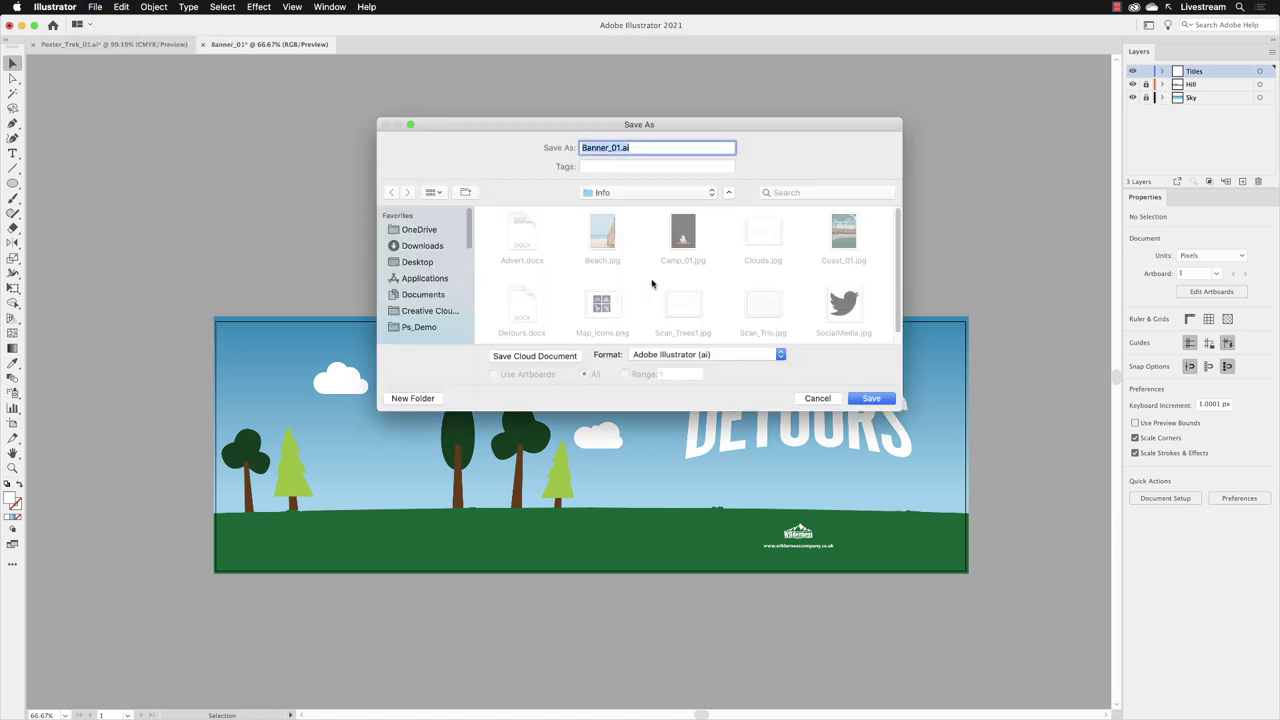
left_click(634, 192)
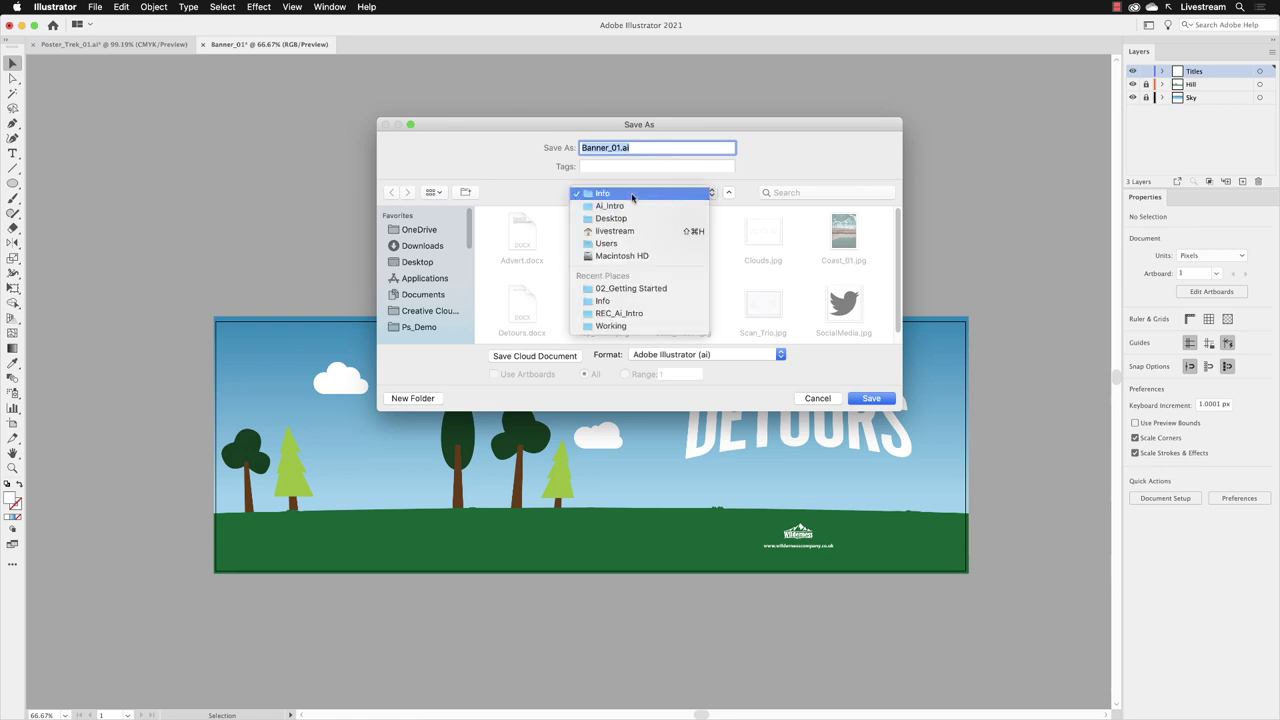
left_click(633, 207)
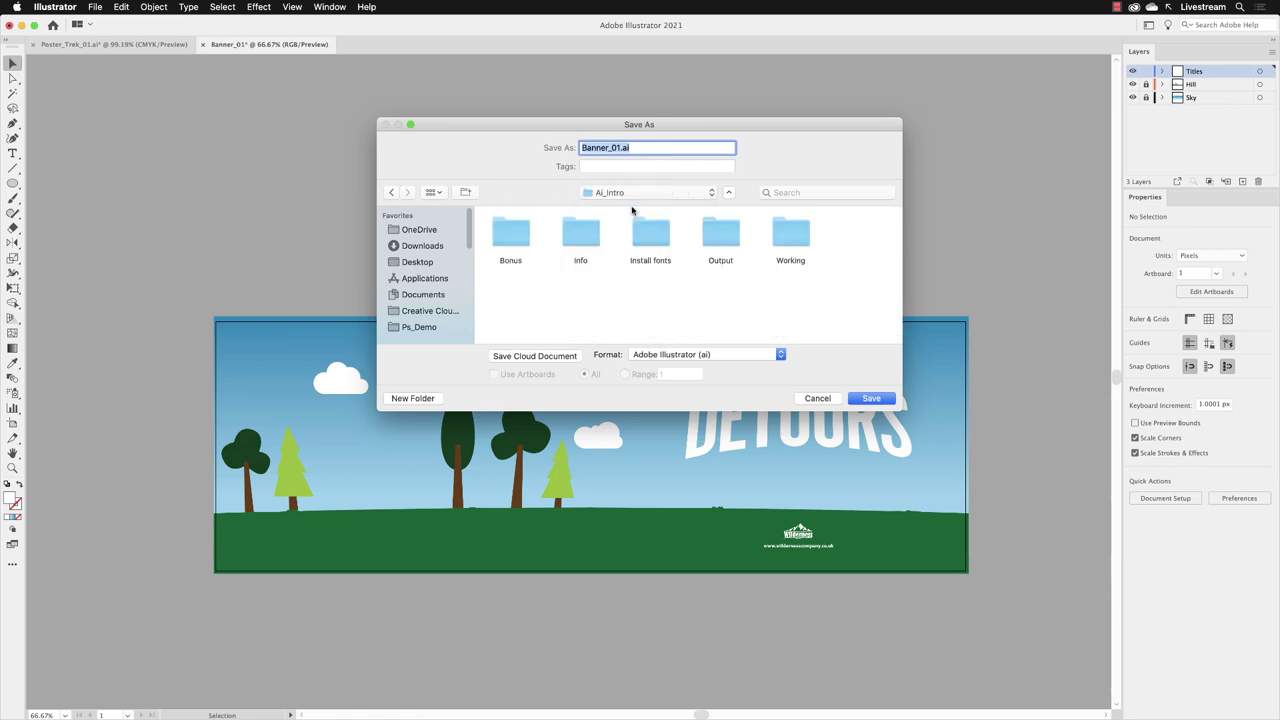
double_click(790, 240)
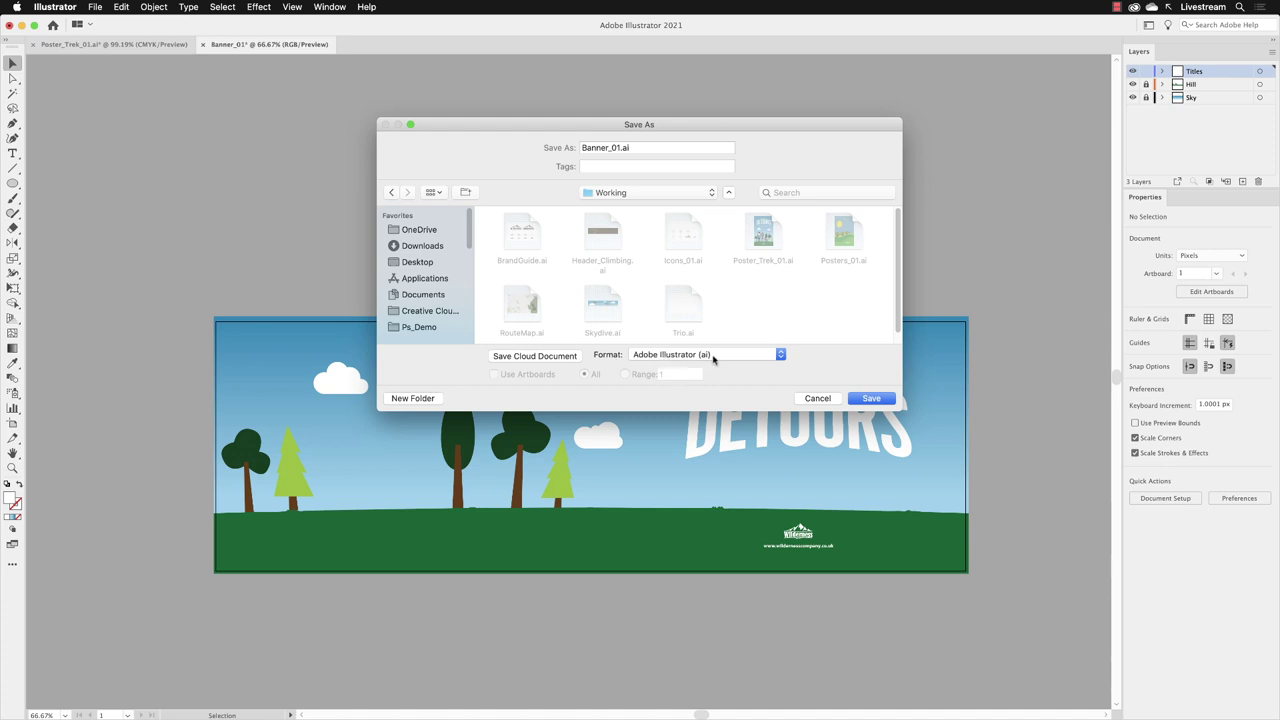
left_click(869, 399)
left_click(760, 553)
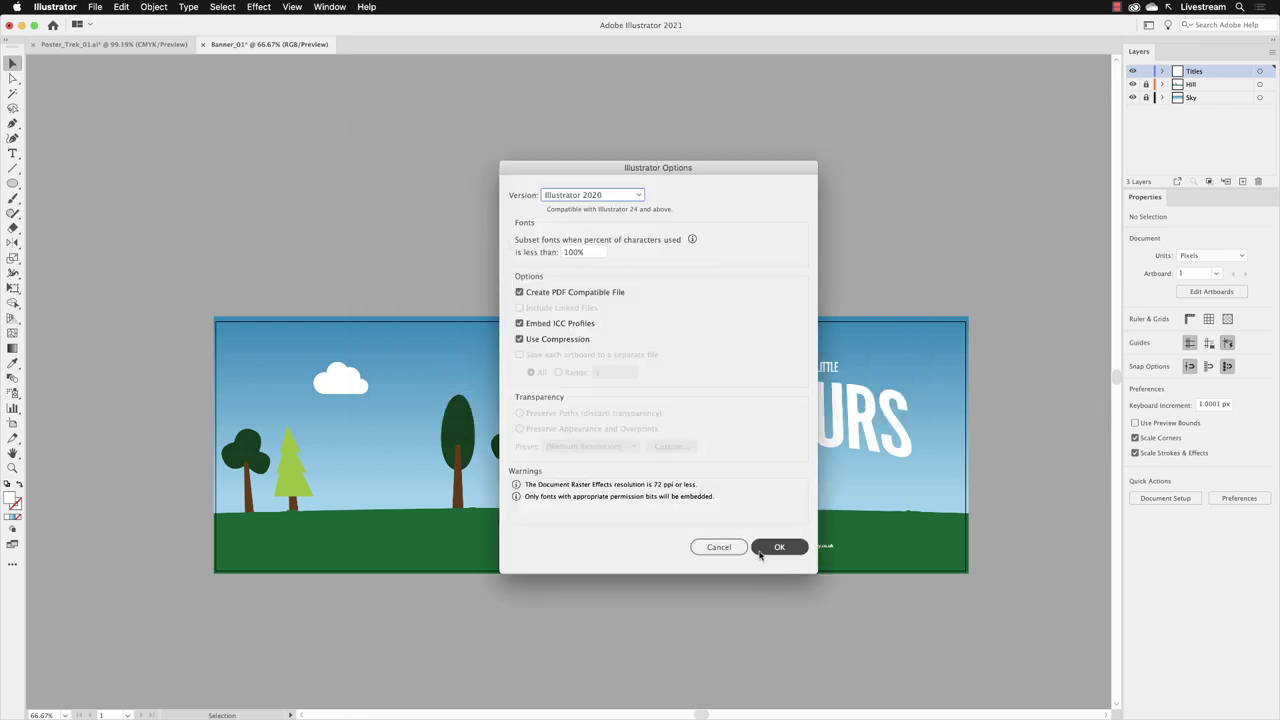
Keep Illustrator 2020 as the save version and confirm the Illustrator Options.
left_click(593, 195)
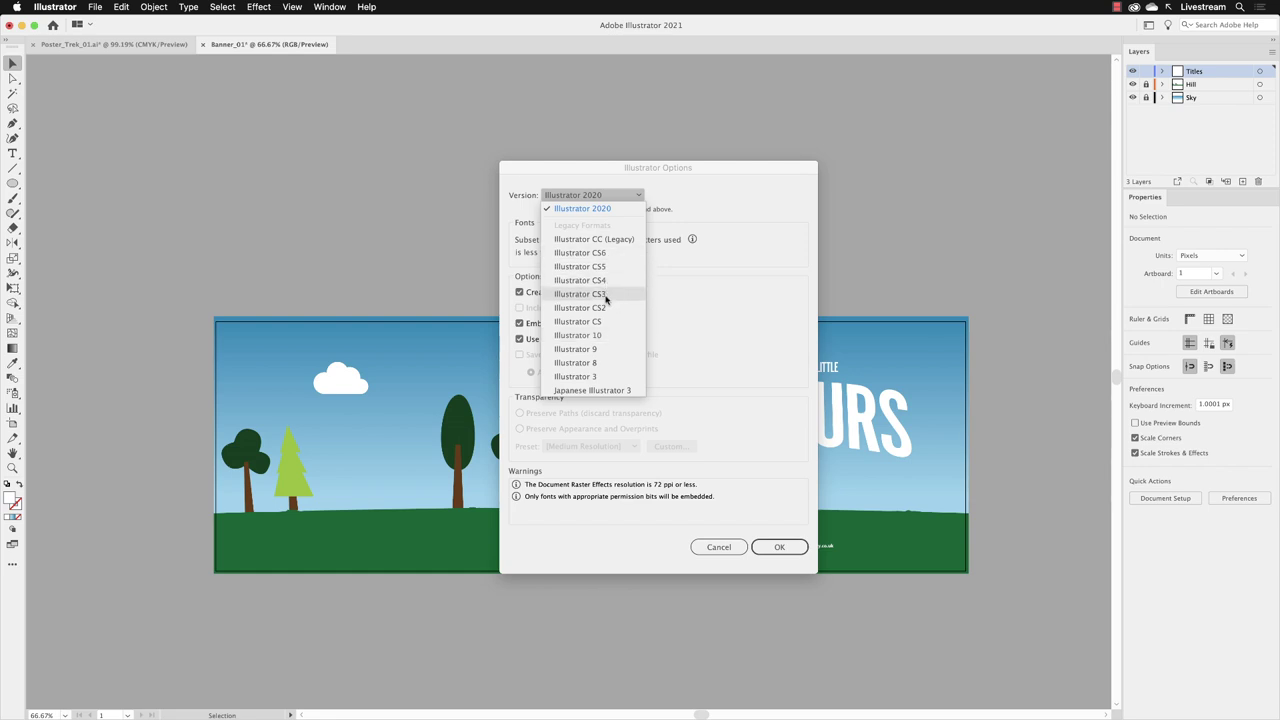
left_click(716, 210)
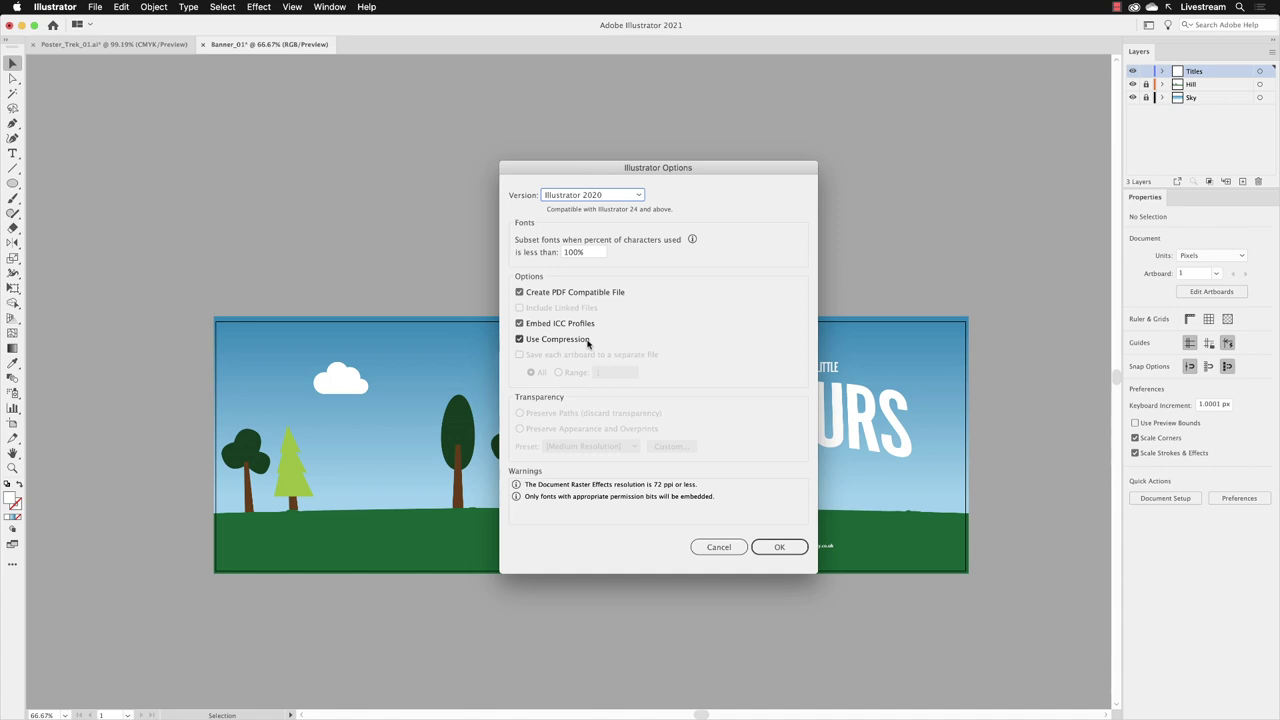
left_click(779, 546)
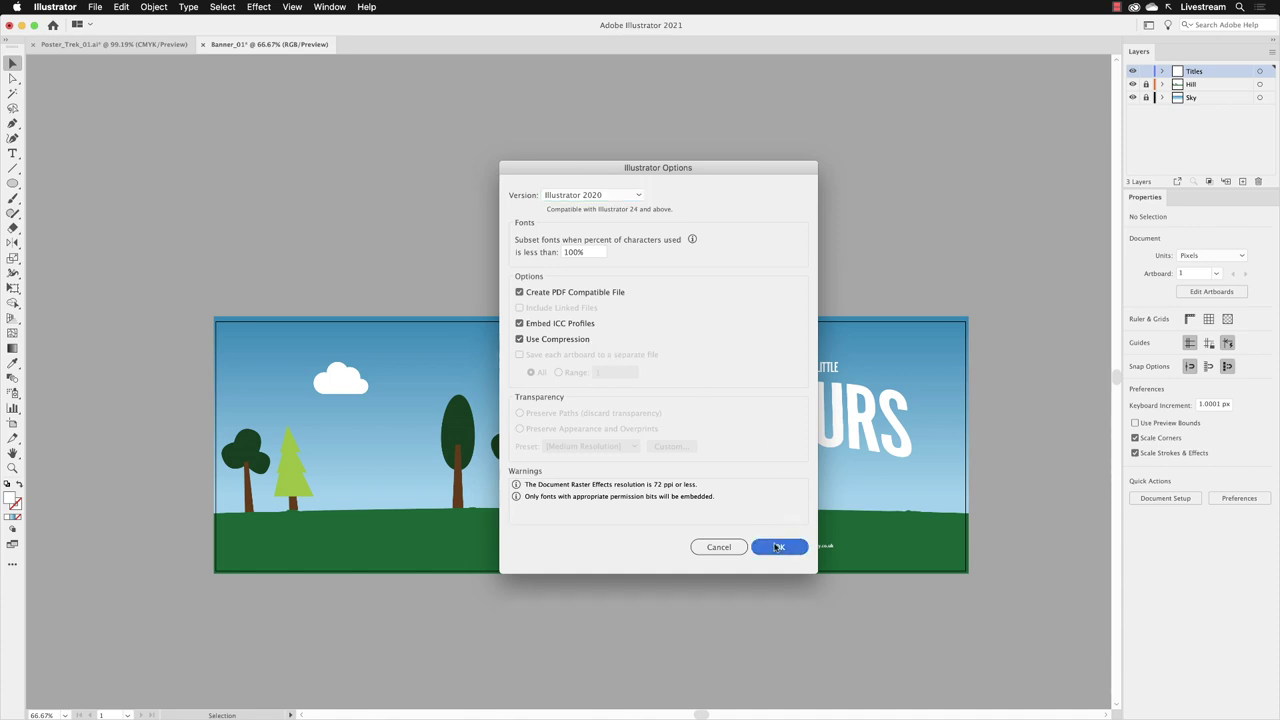